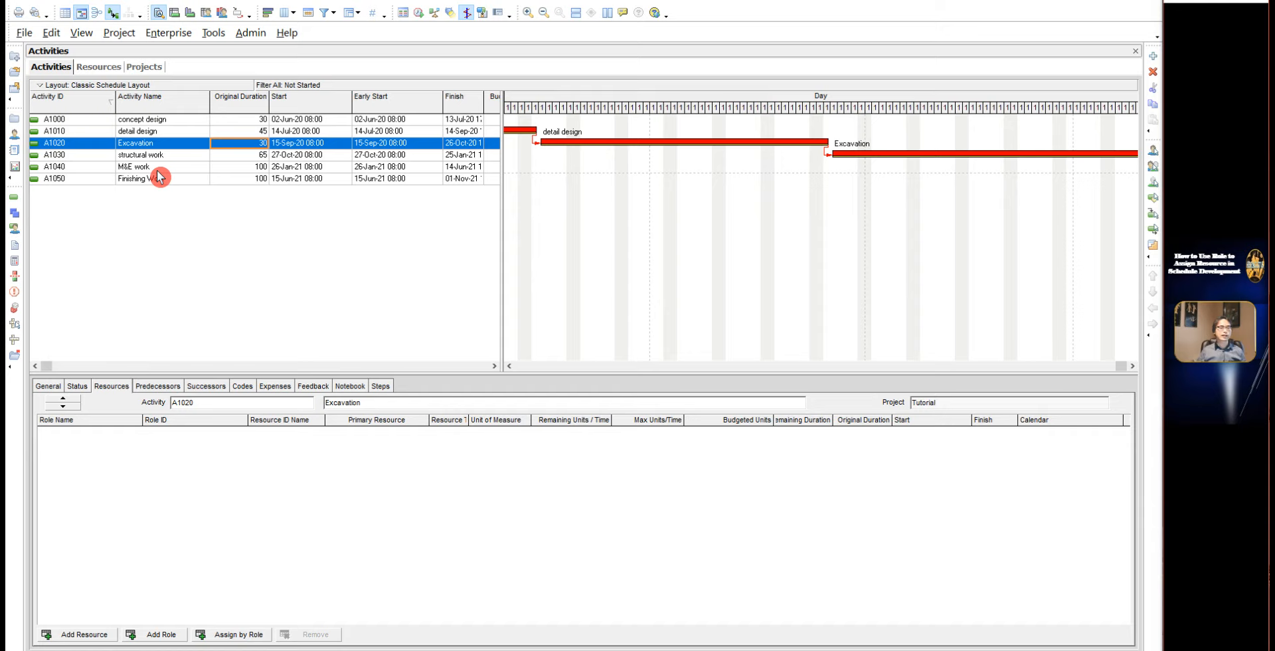
Step: Select the Excavation activity, open the enterprise roles list and filter it to show All Roles
left_click(135, 157)
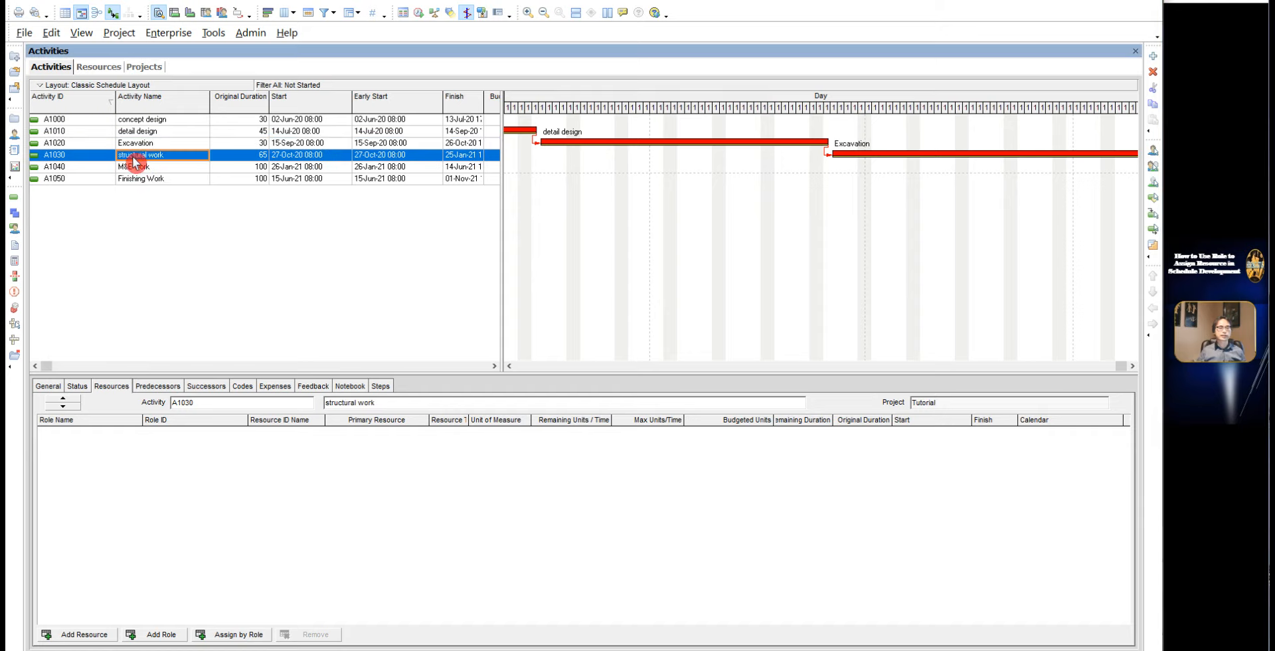
left_click(134, 146)
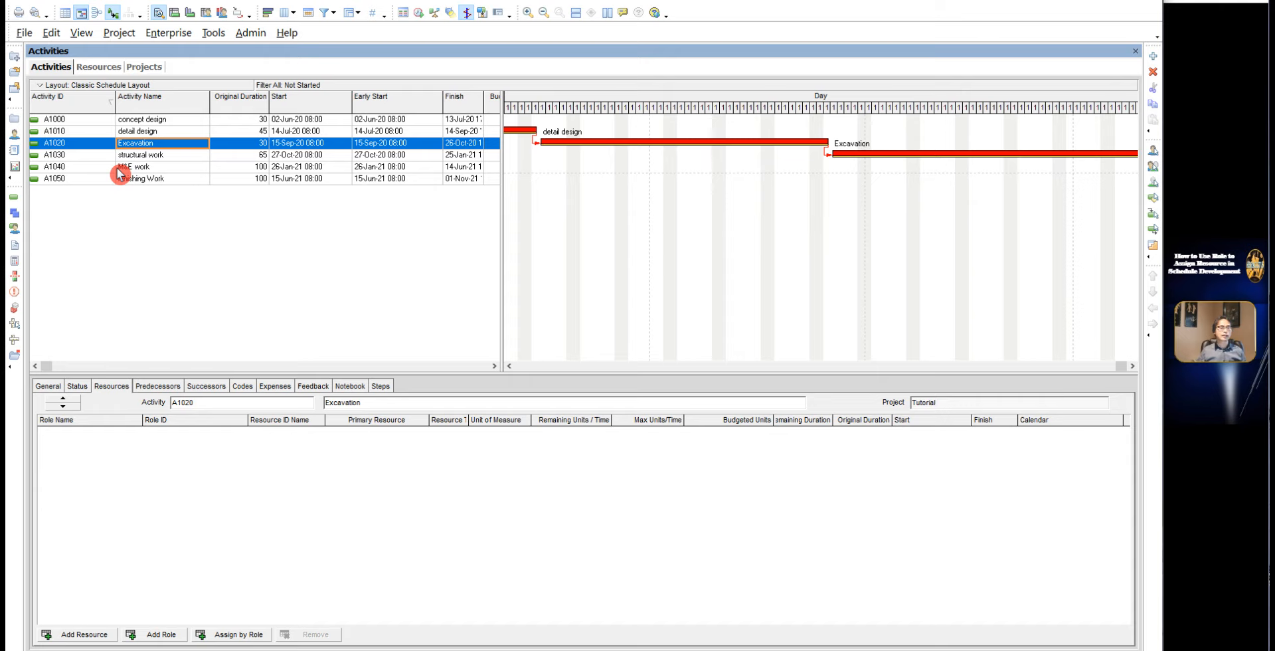
left_click(165, 34)
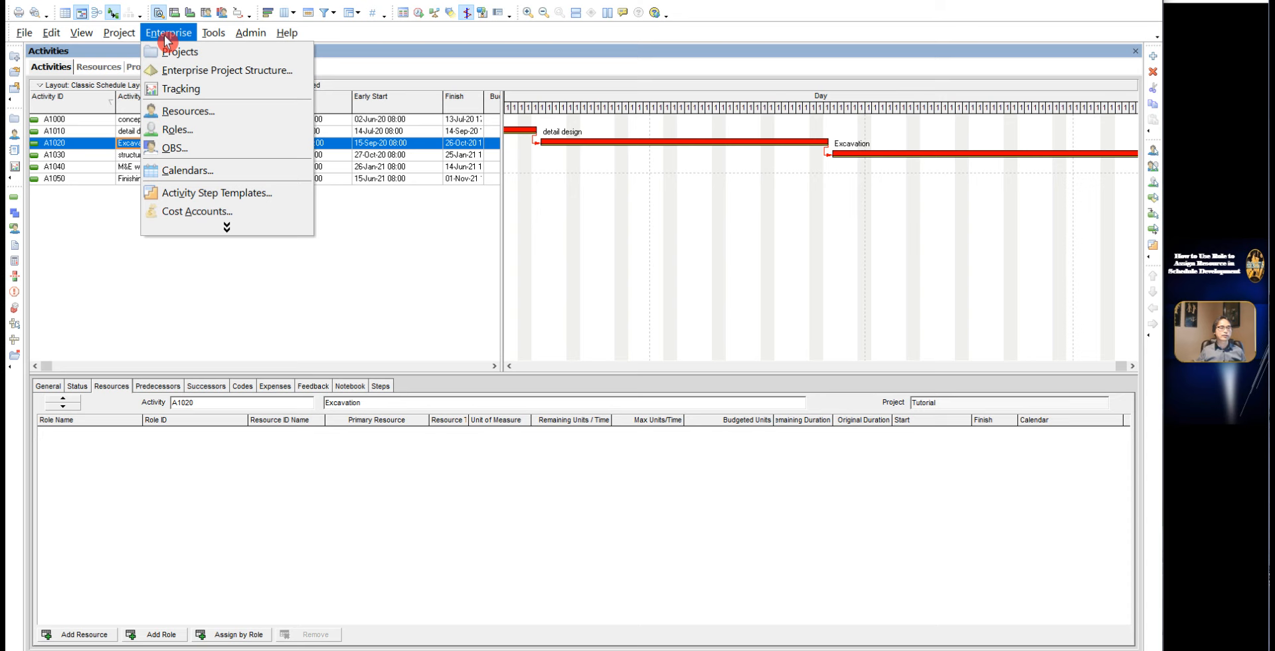
left_click(178, 129)
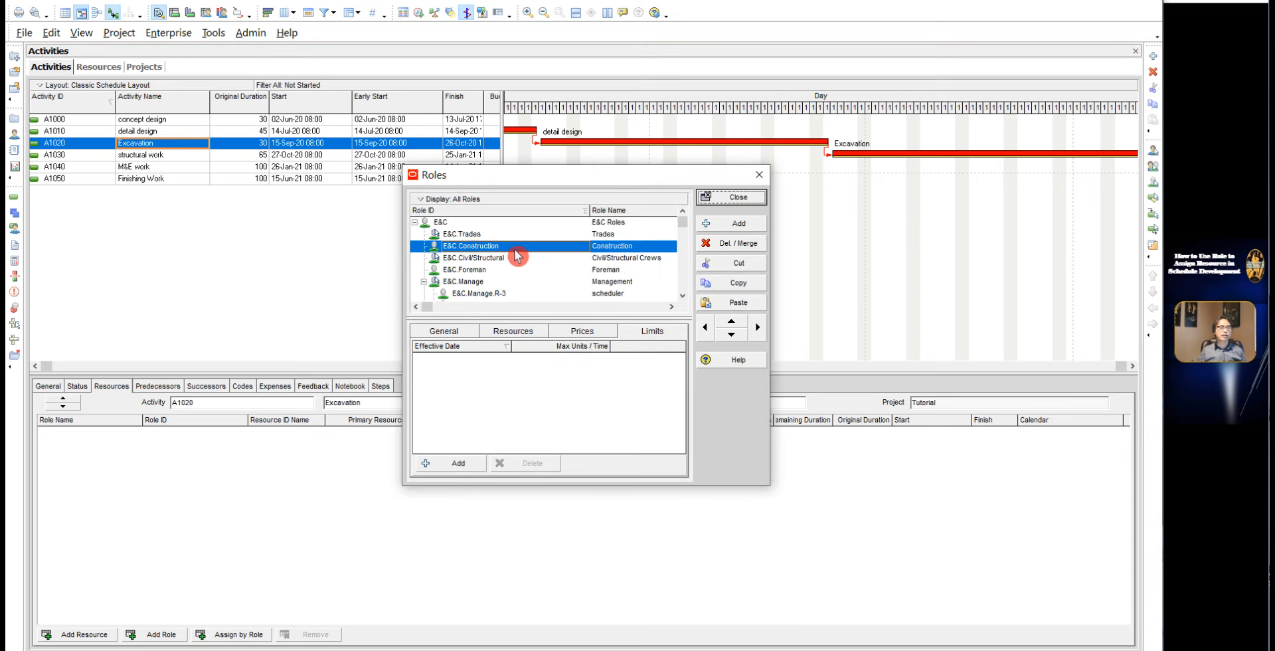
left_click(475, 236)
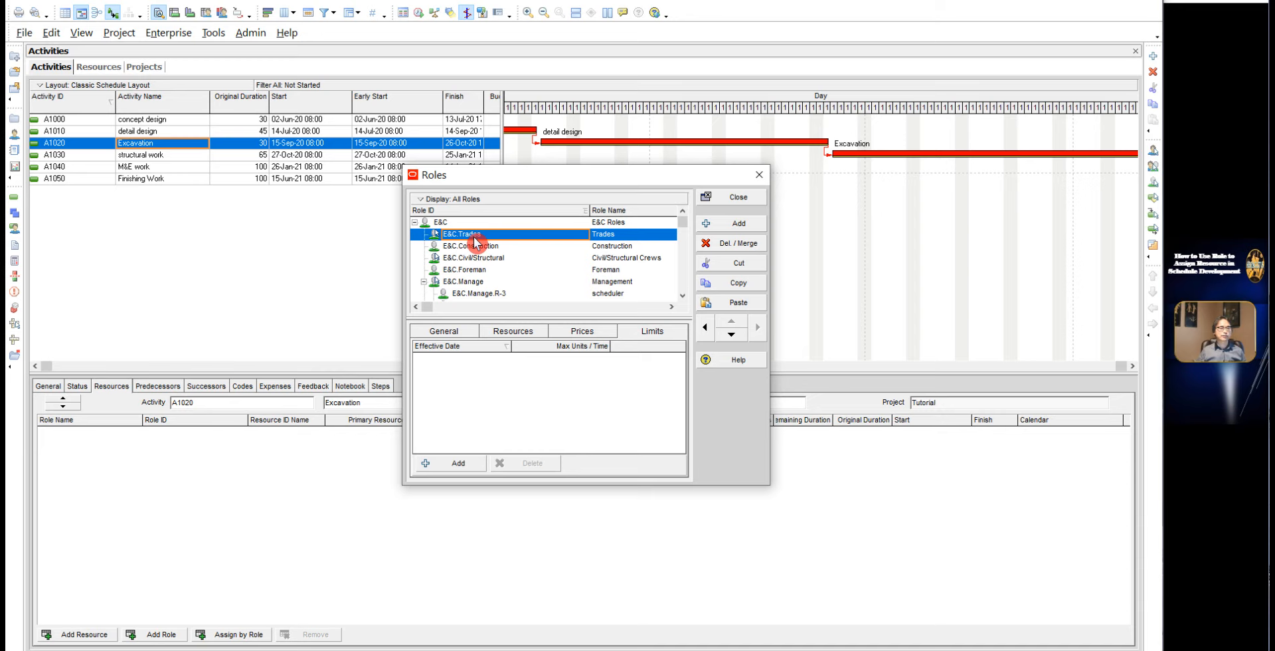
left_click(450, 204)
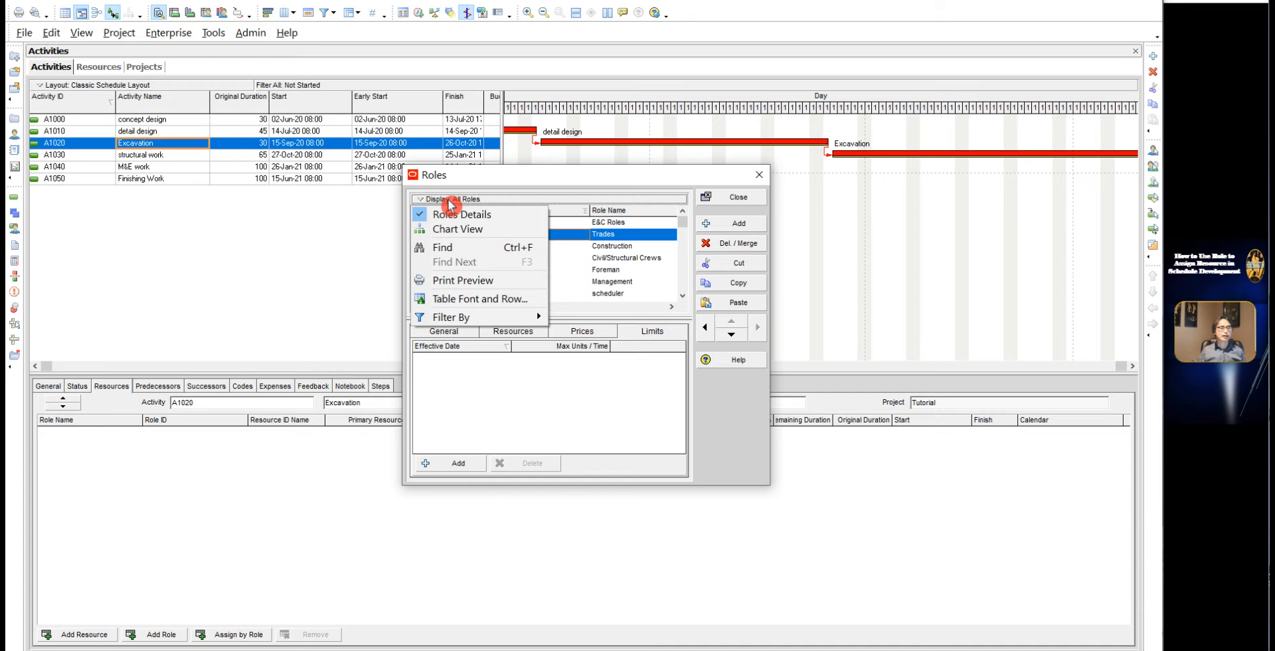
mouse_move(487, 321)
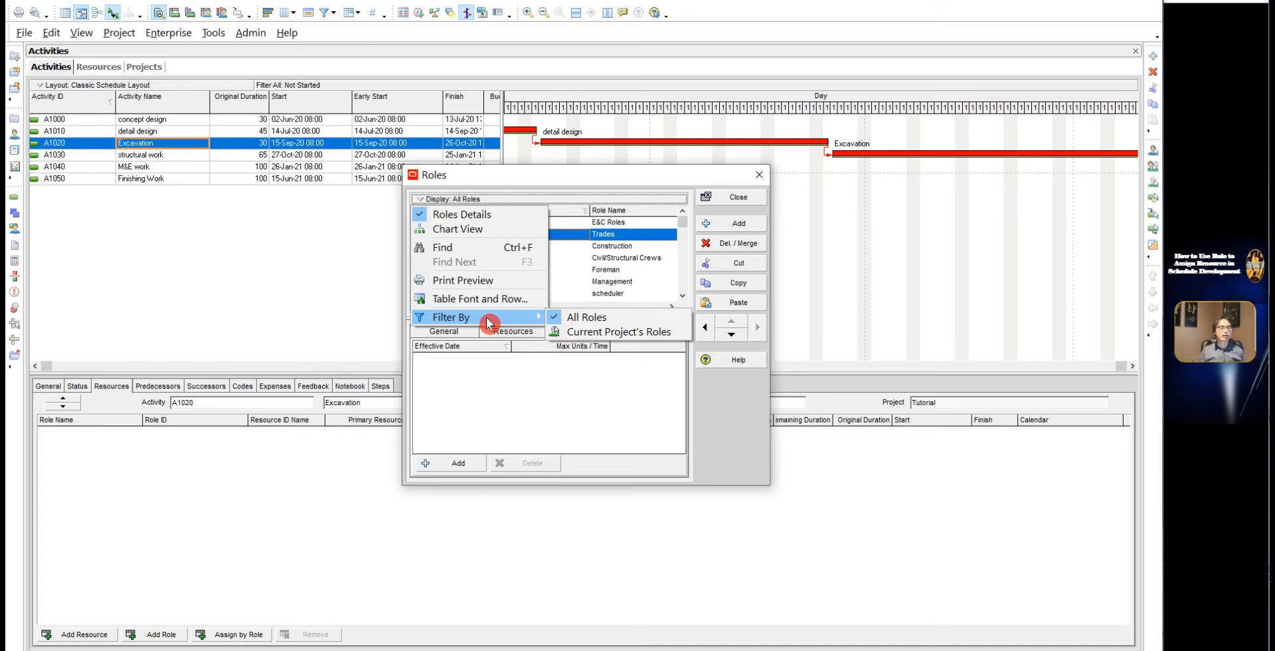
left_click(604, 321)
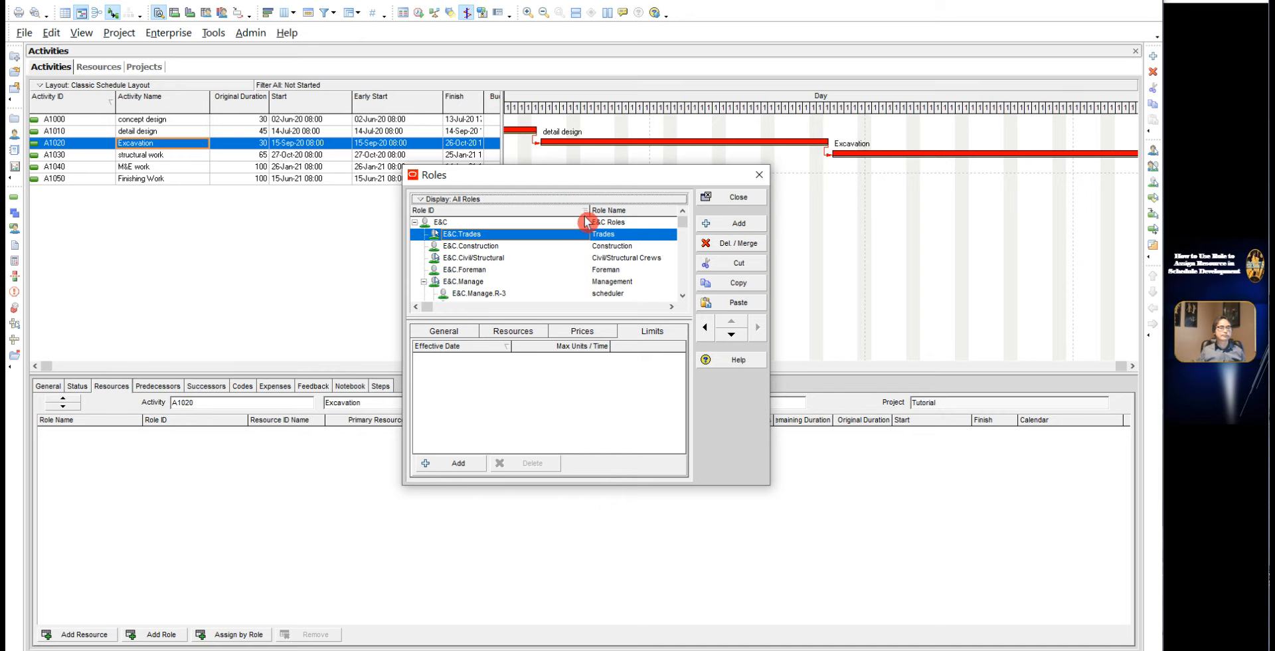
Step: Cycle the roles list through its Role ID sort orders and back to the hierarchy
left_click(548, 215)
left_click(547, 215)
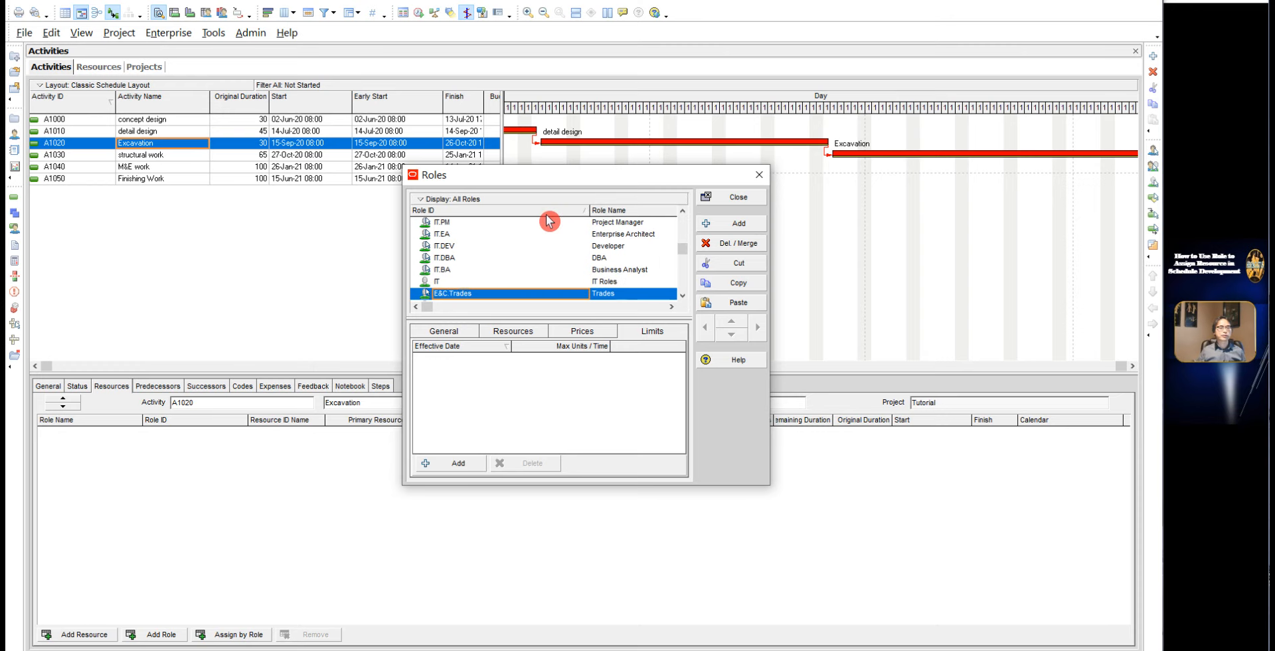
left_click(547, 215)
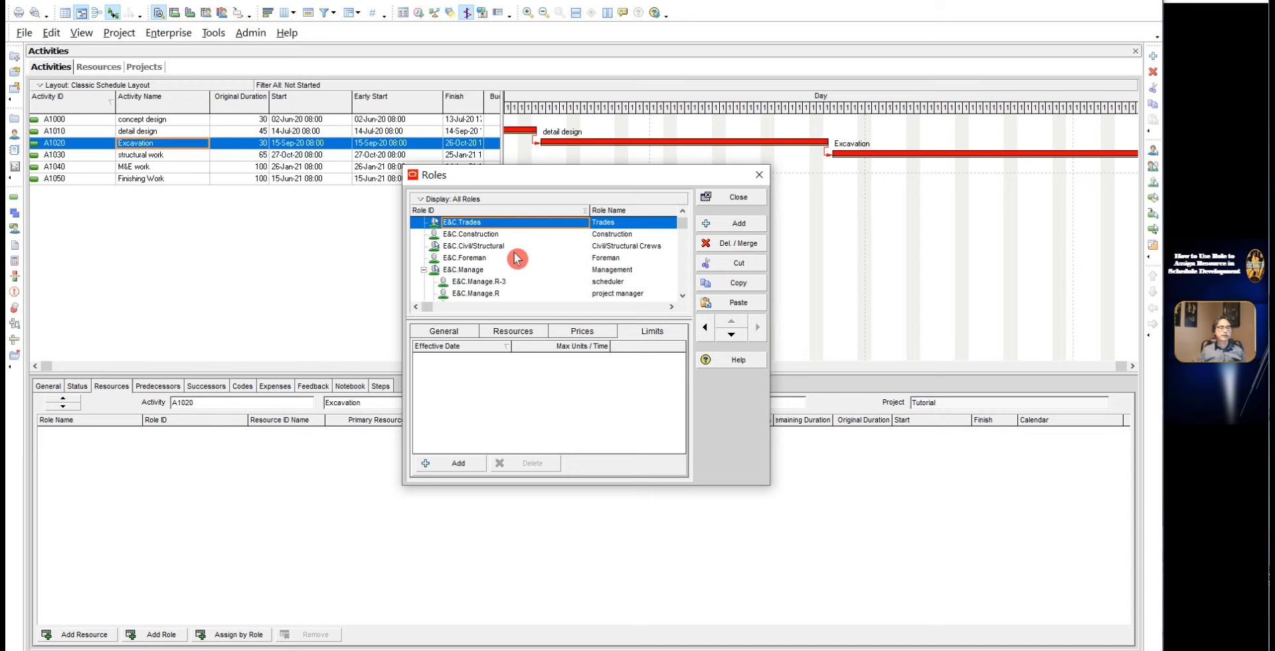
Step: Duplicate the E&C.Trades role as a child role beneath itself
left_click(477, 235)
left_click(472, 223)
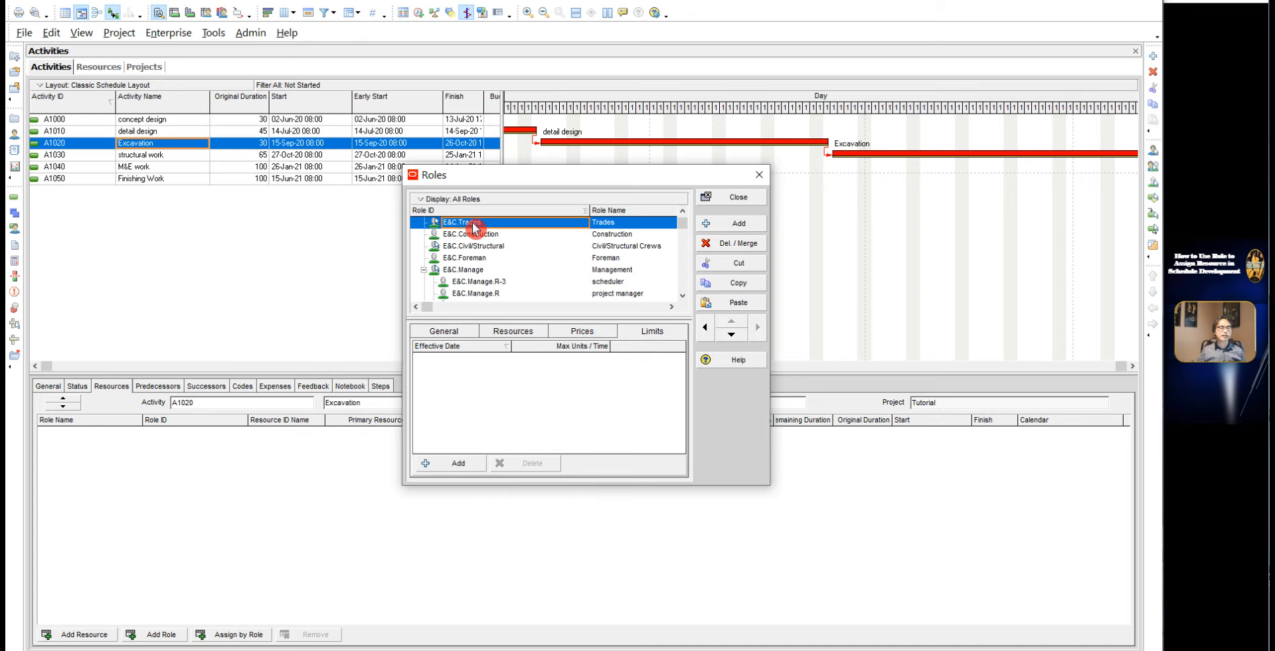
left_click(484, 236)
left_click(486, 227)
left_click(726, 285)
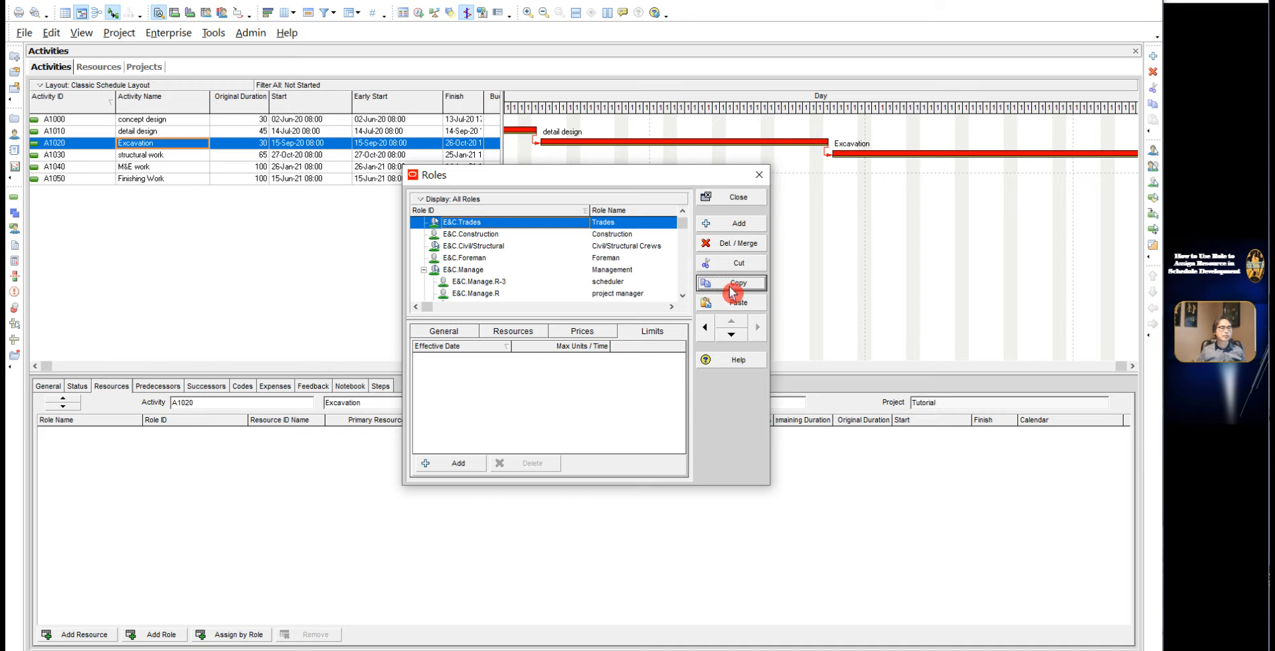
left_click(733, 304)
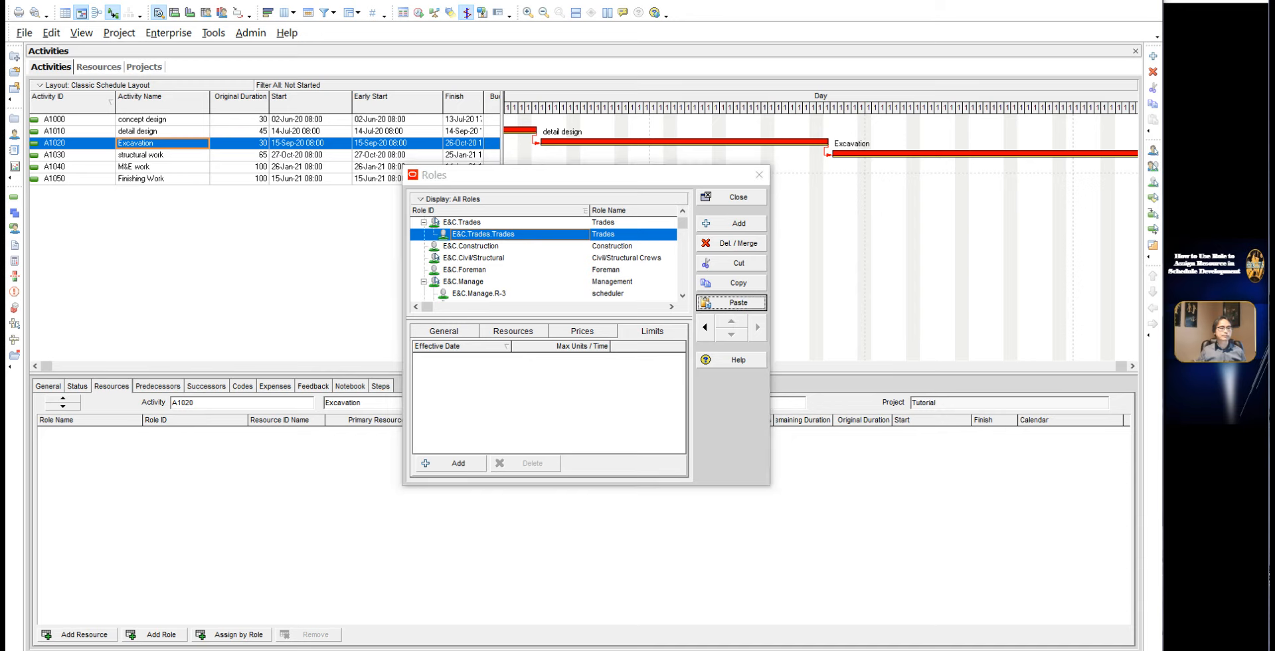
Step: Set the copied role's ID to "E-crew" and its name to "earthwork crew"
left_click(435, 333)
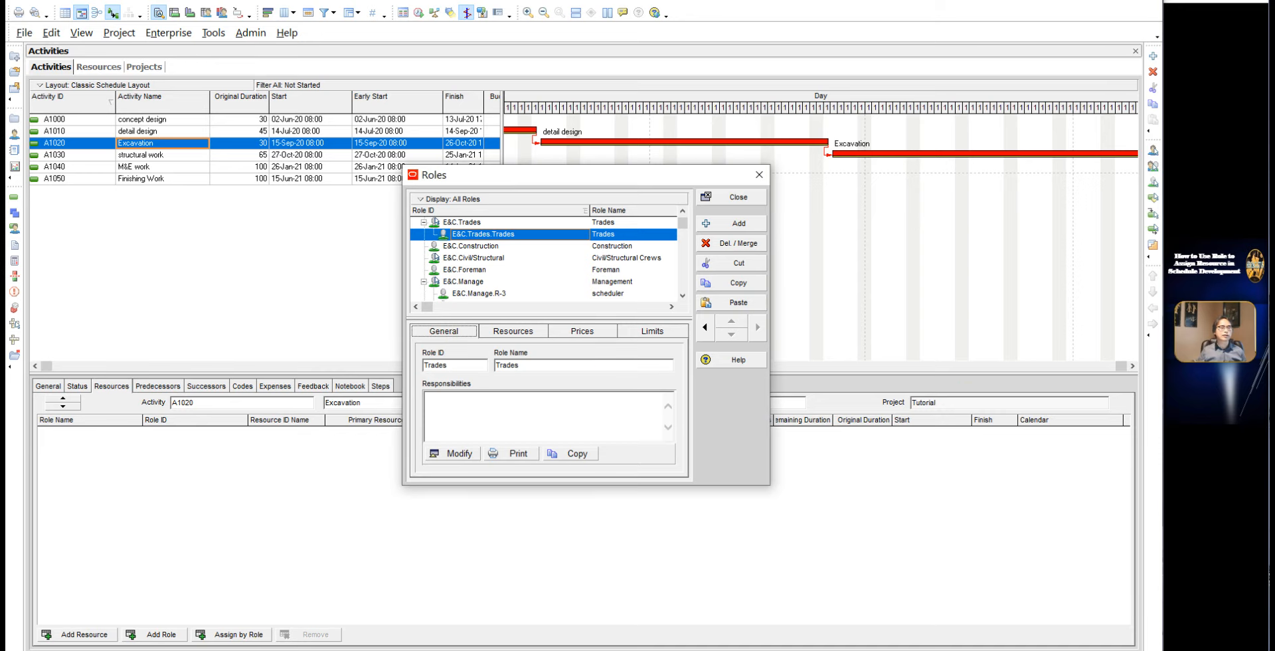
left_click(451, 366)
key("BackSpace")
key("BackSpace")
key("BackSpace")
key("BackSpace")
key("BackSpace")
key("BackSpace")
type("E-crew")
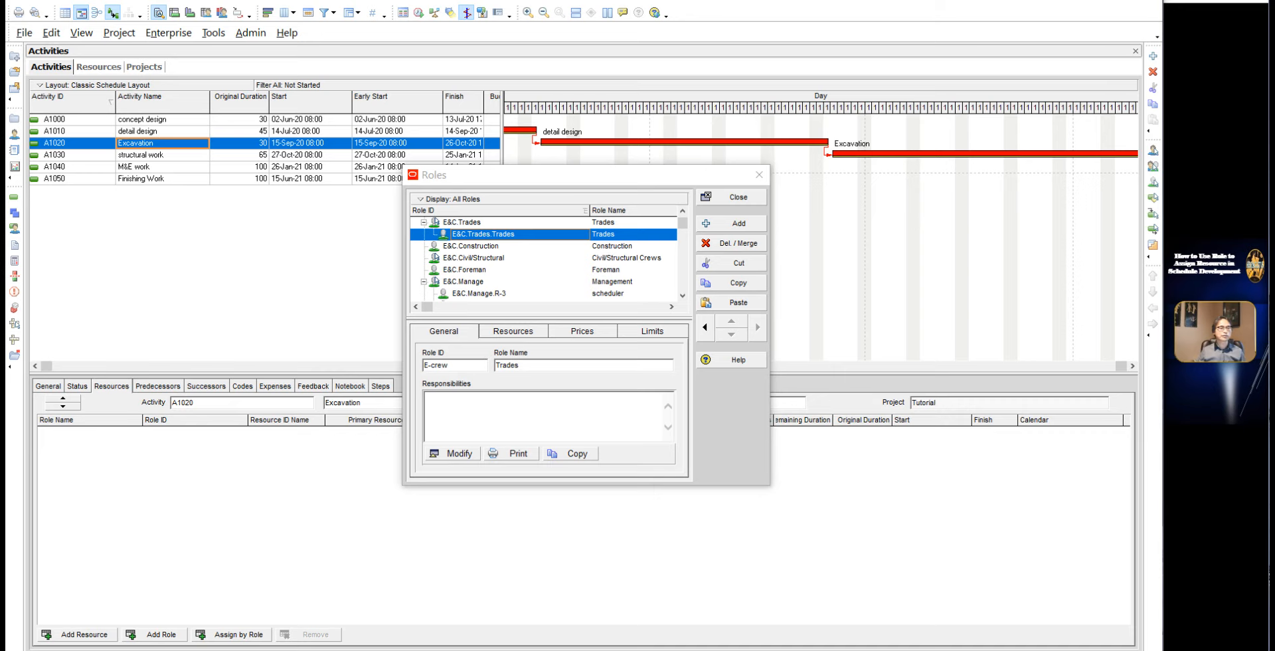
left_click(540, 367)
key("BackSpace")
key("BackSpace")
key("BackSpace")
key("BackSpace")
key("BackSpace")
type("earthwork crew")
Step: Fill in the earthwork crew's responsibilities with "the responsibility – including excavation, backfill and compaction"
left_click(451, 458)
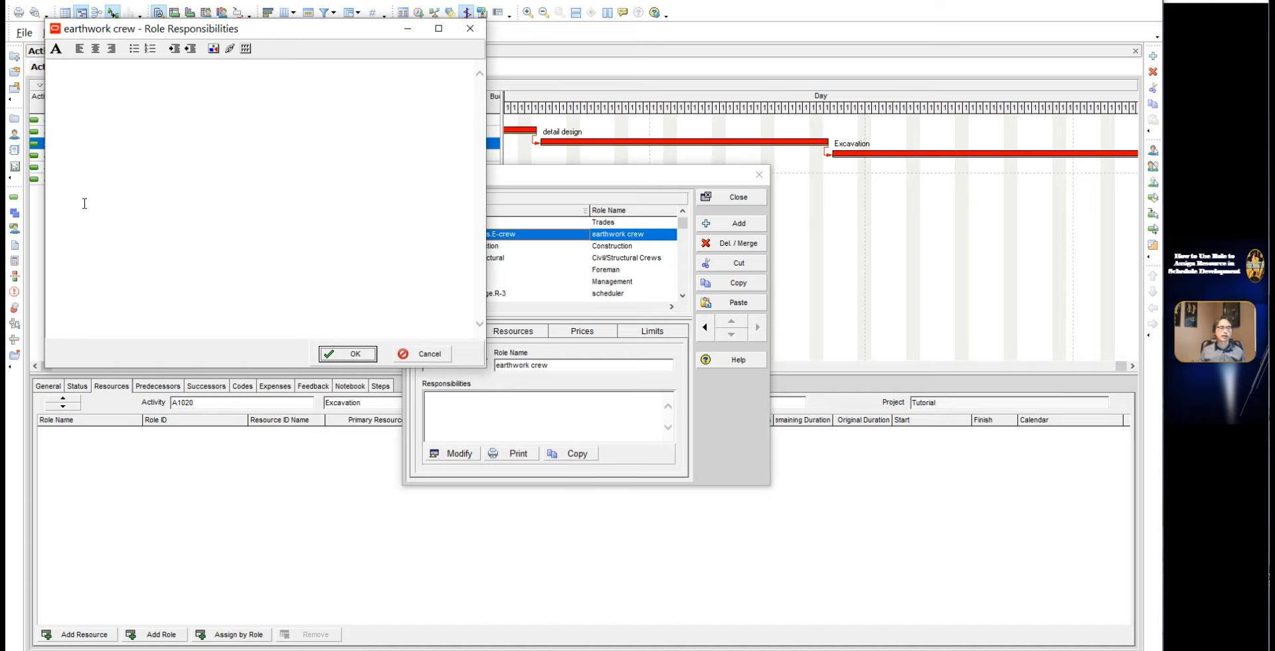
key("ctrl+v")
left_click(364, 356)
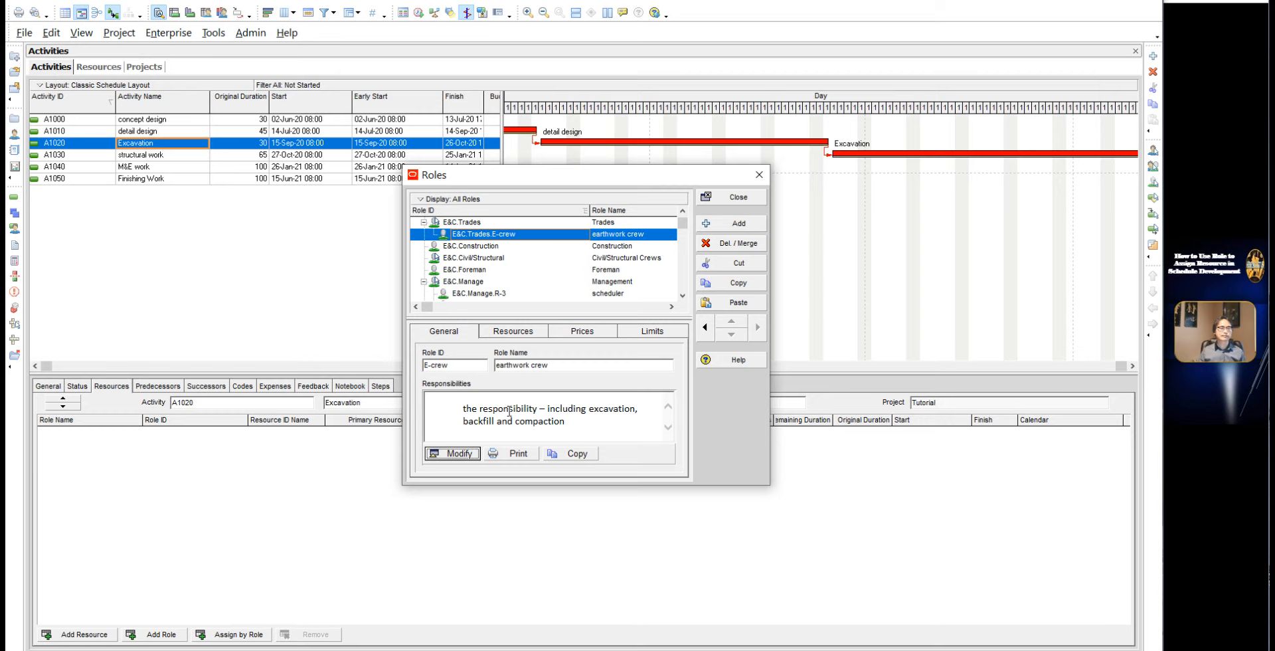
Step: Look at the earthwork crew's resources and set its Standard Rate price to 25 per hour
left_click(504, 330)
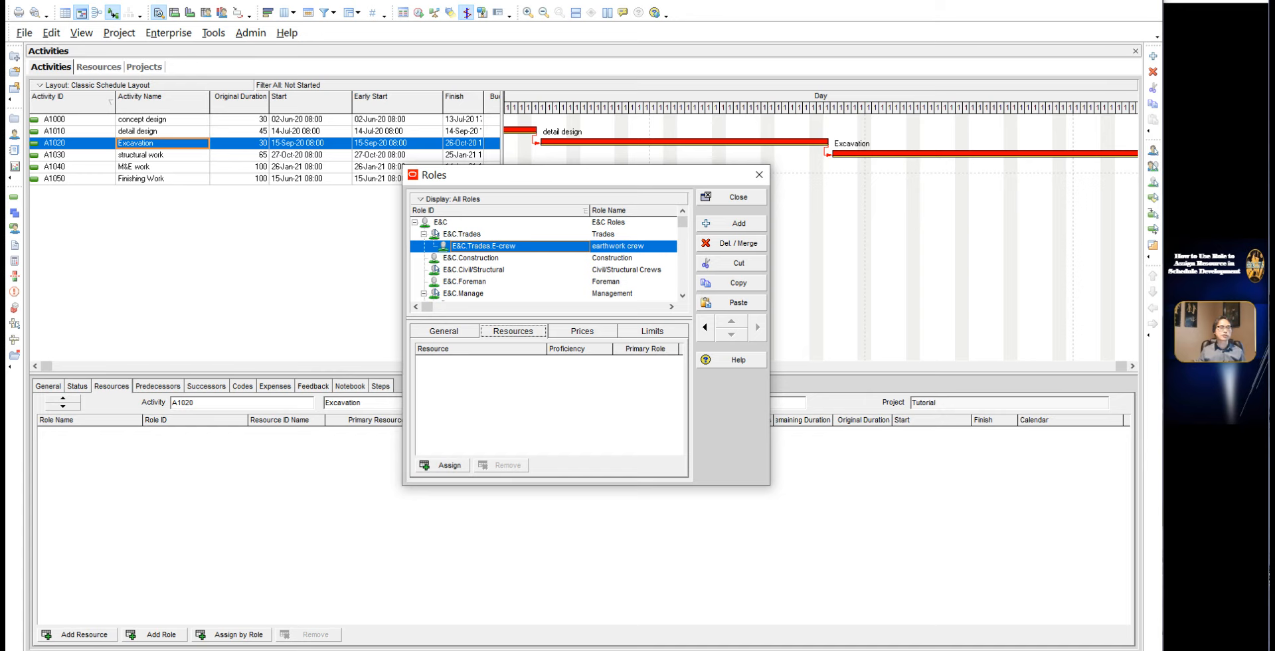
left_click(579, 334)
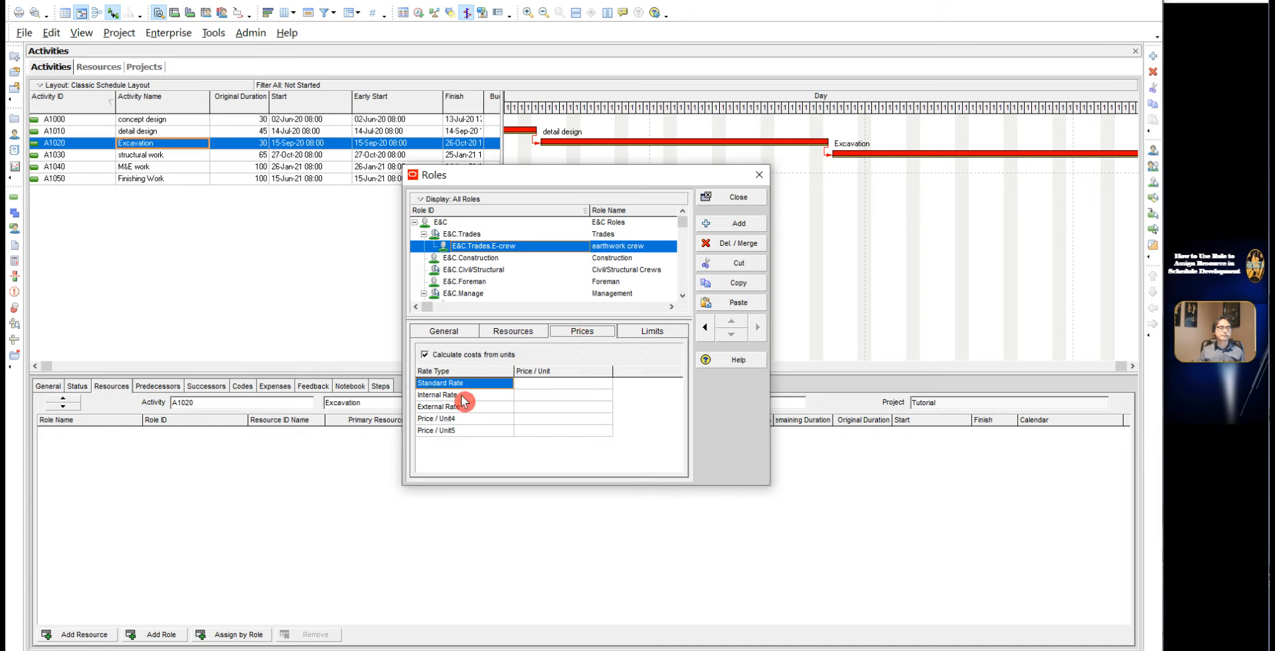
left_click(464, 418)
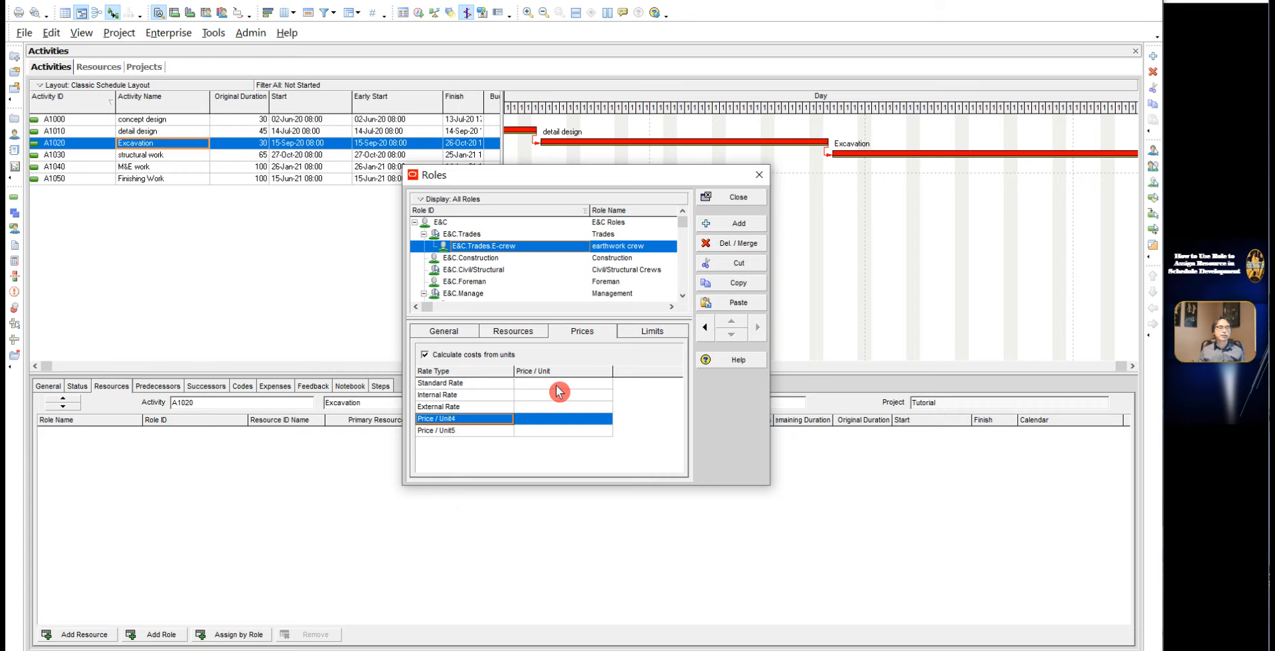
left_click(557, 384)
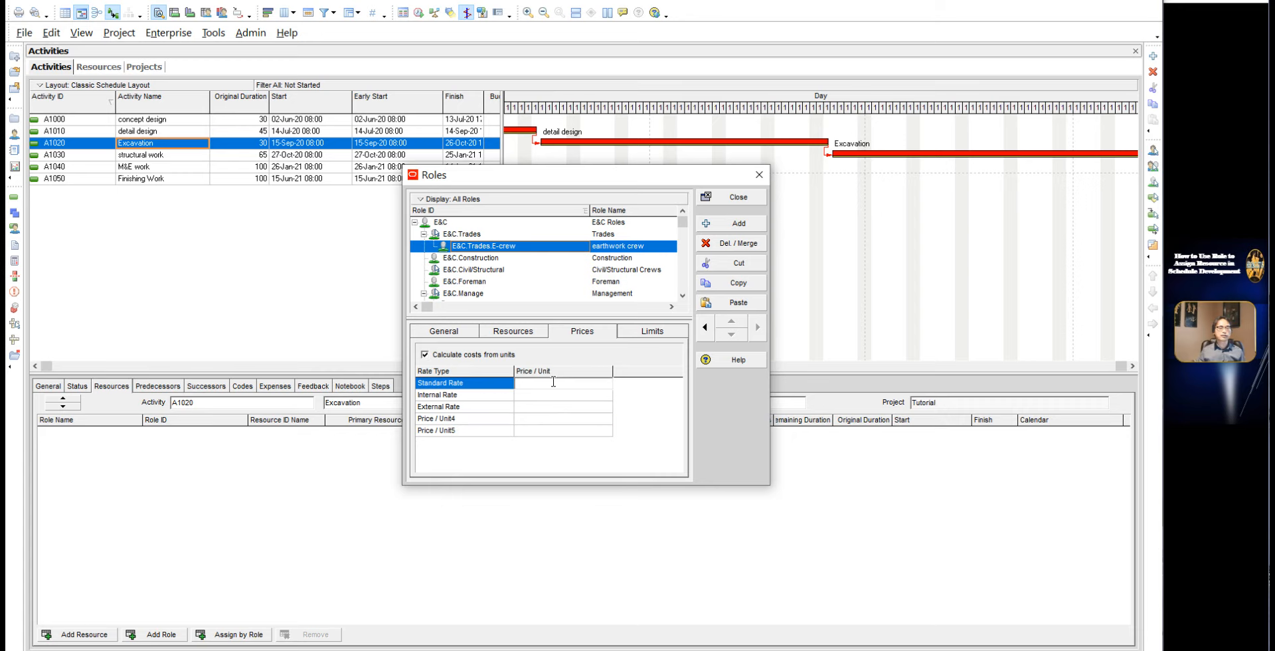
type("25h")
key("Return")
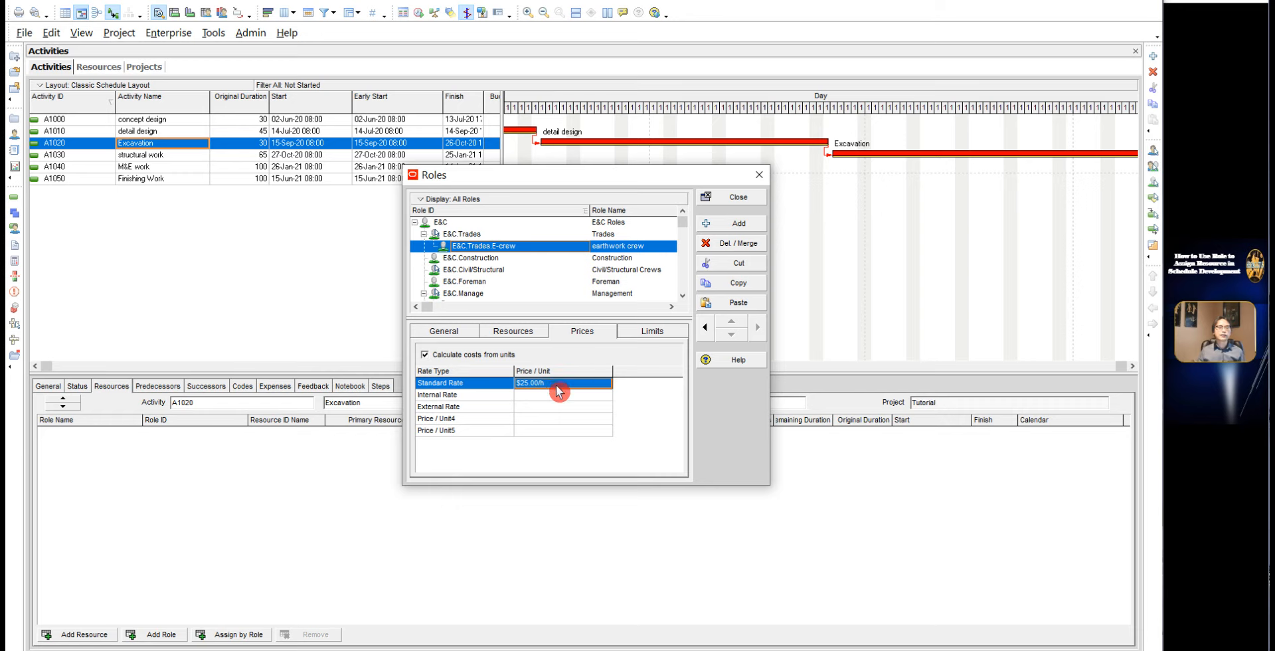
Step: Change the earthwork crew's Standard Rate to 1000 per week
left_click(557, 385)
type("1")
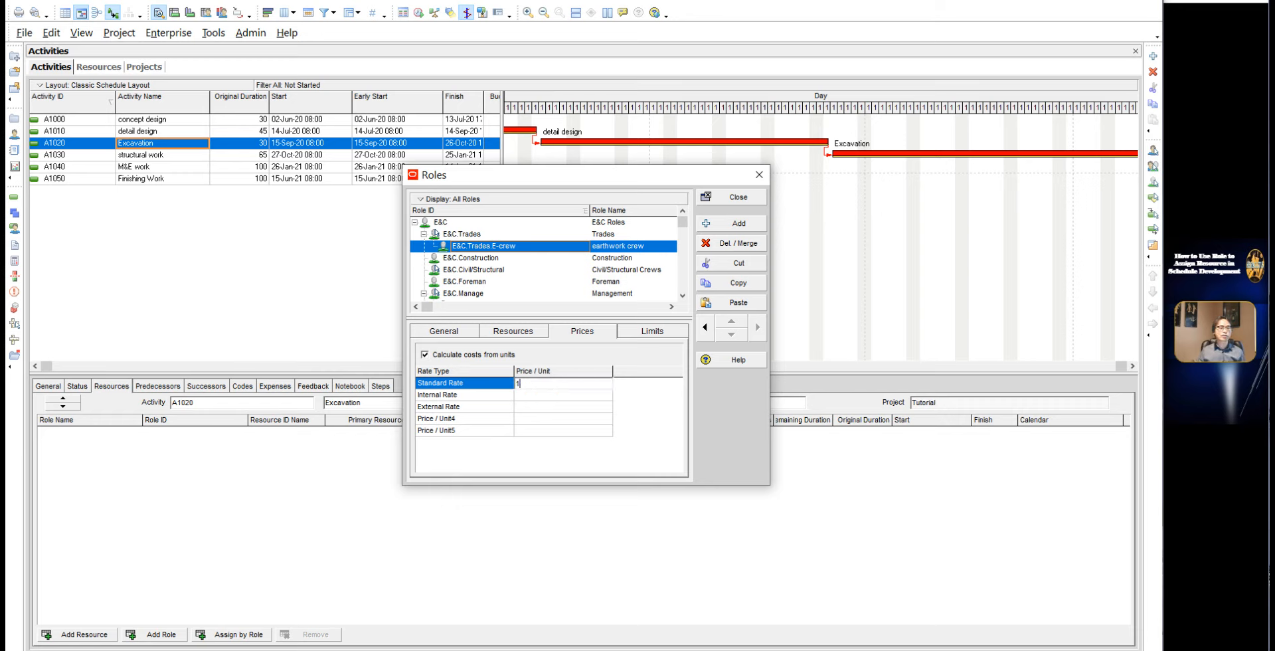
type("000w")
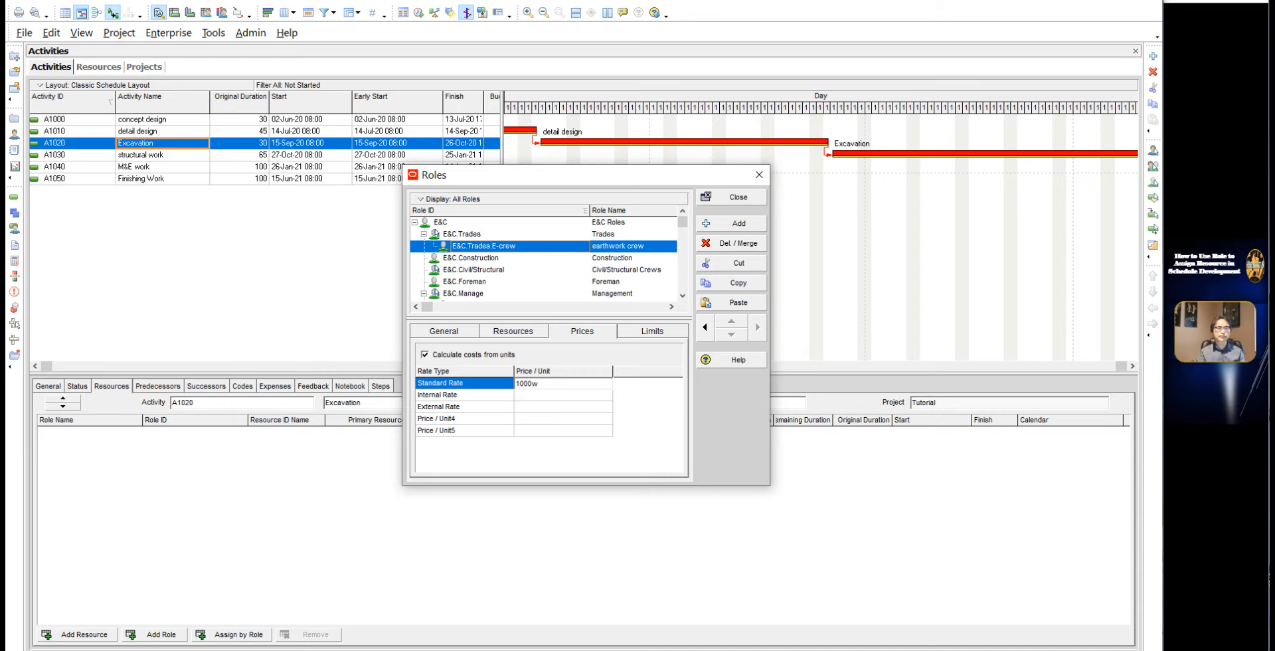
left_click(558, 391)
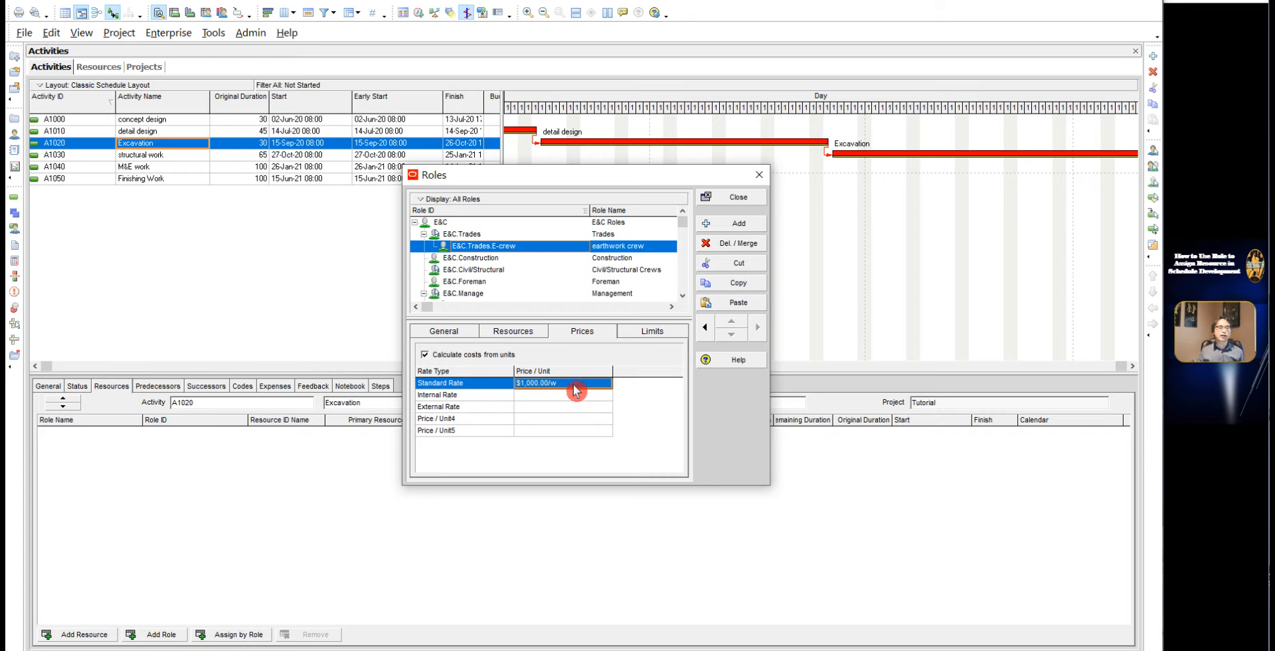
Step: Change the earthwork crew's Standard Rate to 52000 per year
left_click(575, 389)
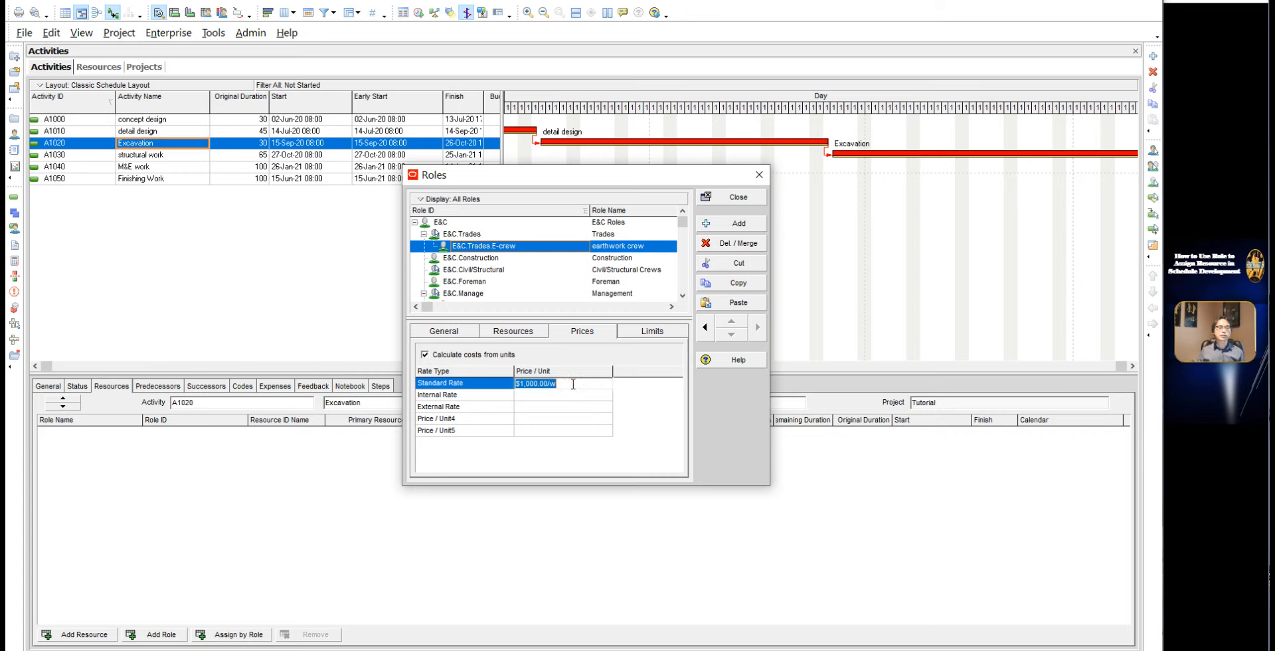
type("52000y")
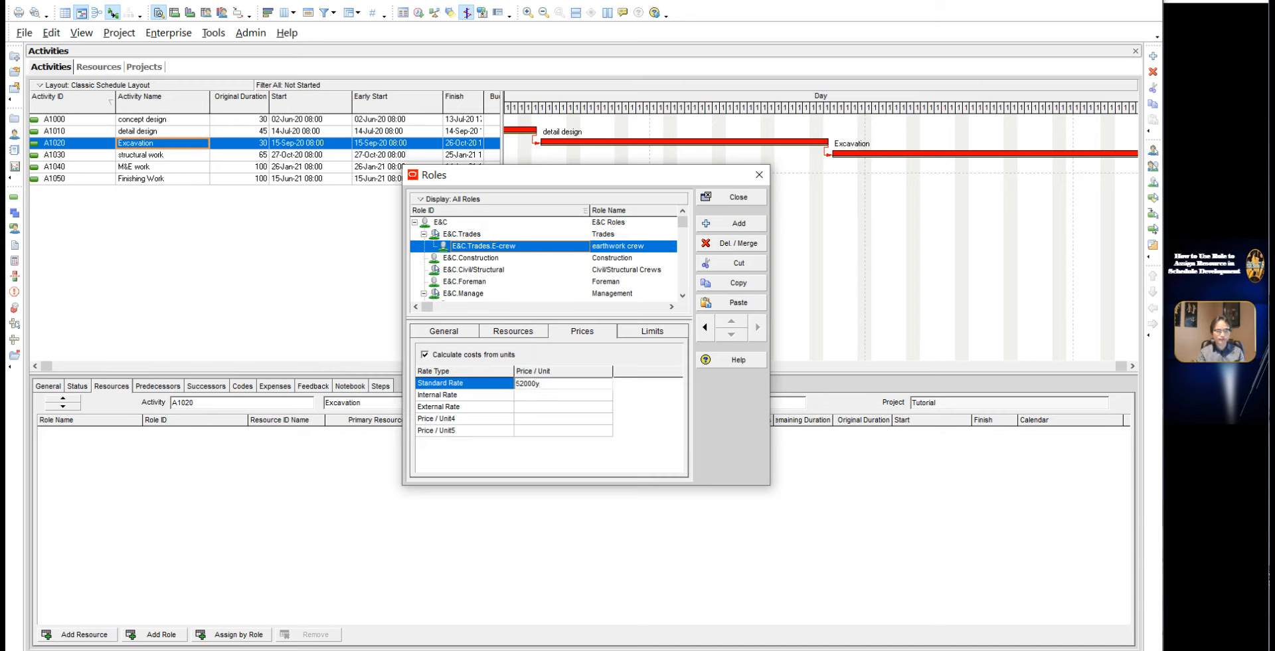
left_click(677, 426)
Step: Set the earthwork crew's Standard Rate back to the weekly price of 1,000.00
left_click(573, 385)
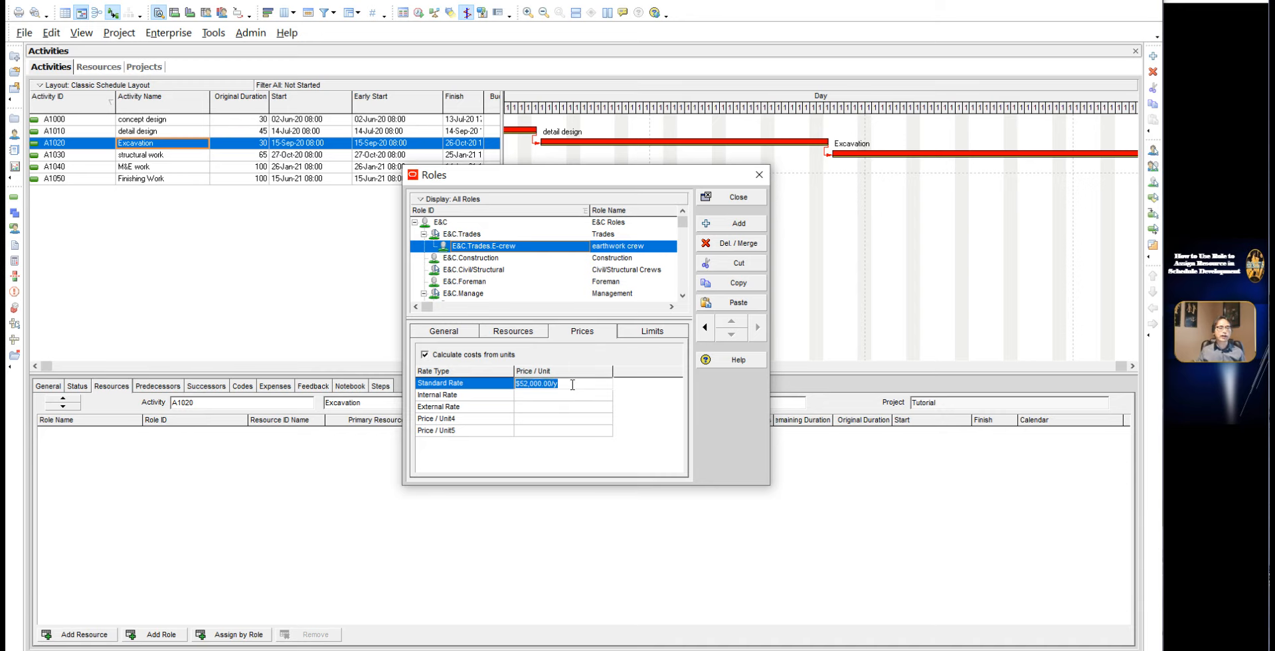
type("1,000.00/")
type("w")
left_click(573, 386)
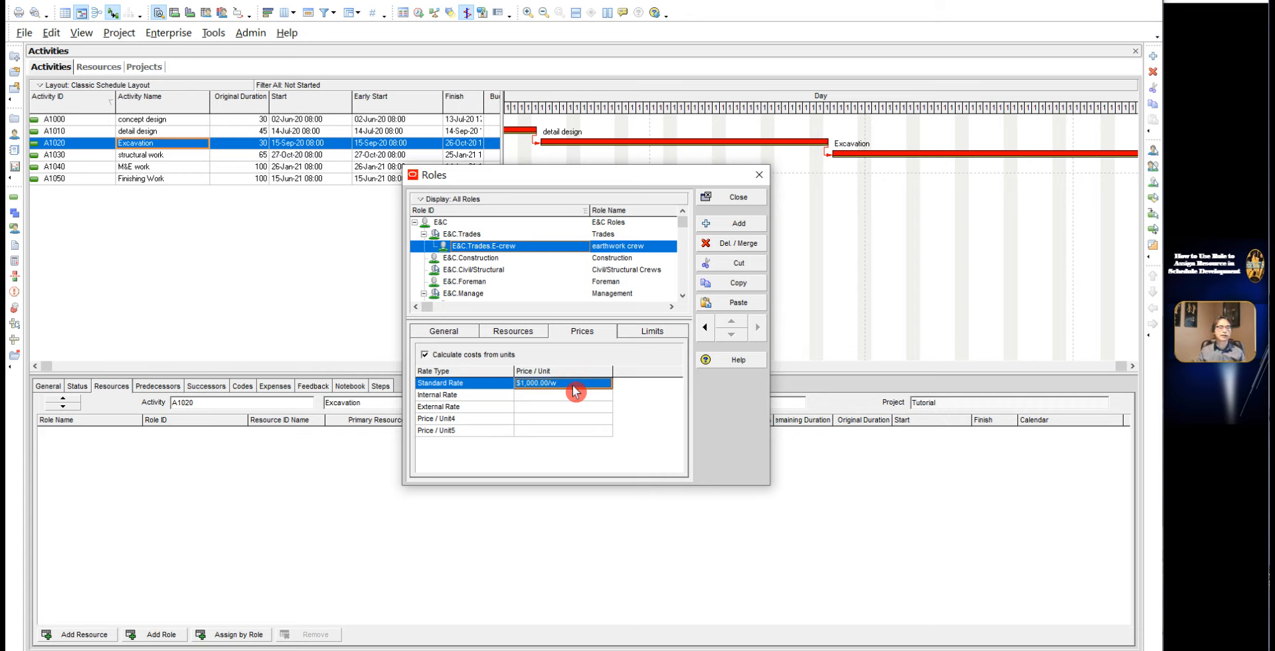
Step: Return the earthwork crew's Standard Rate to an hourly price of 25
left_click(574, 390)
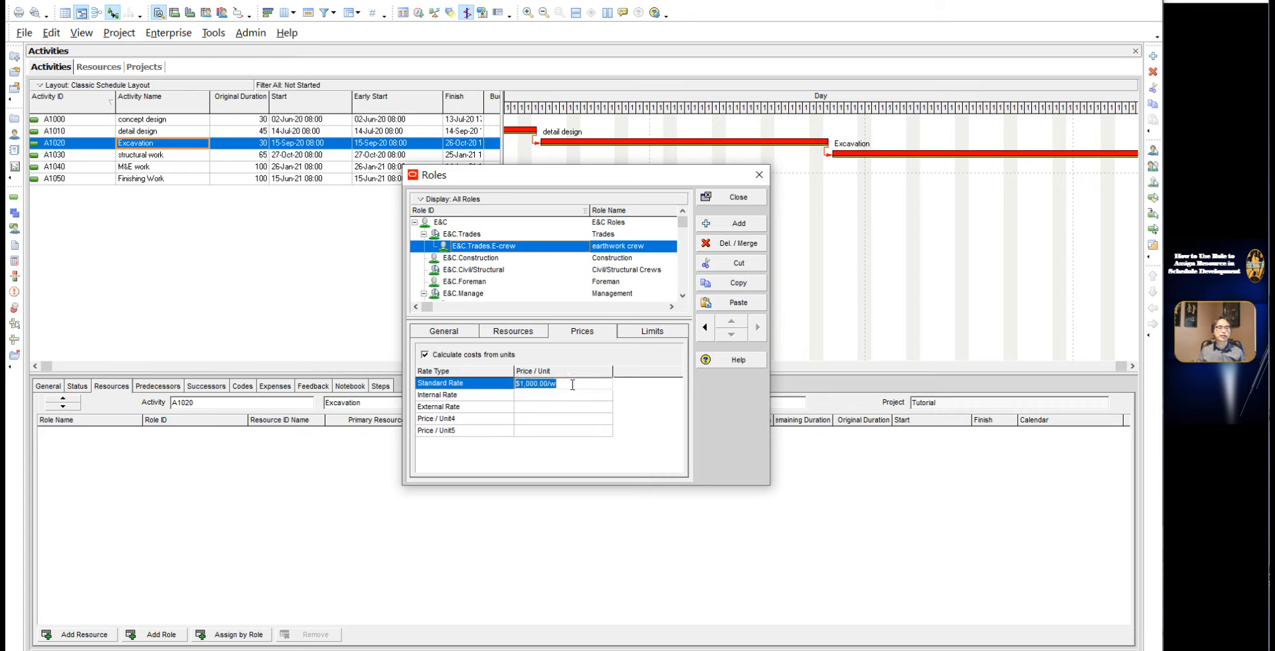
type("25h")
key("Return")
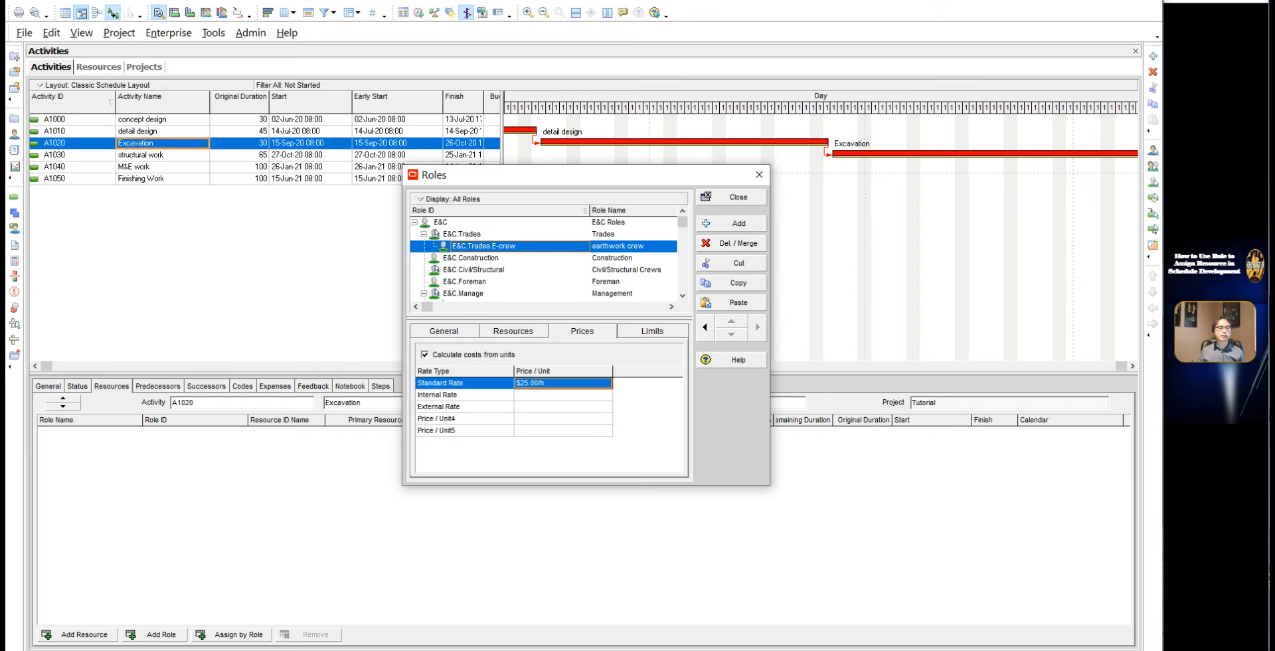
Step: Add a unit limit to the earthwork crew role with an effective date of 15-Sep-20
left_click(645, 332)
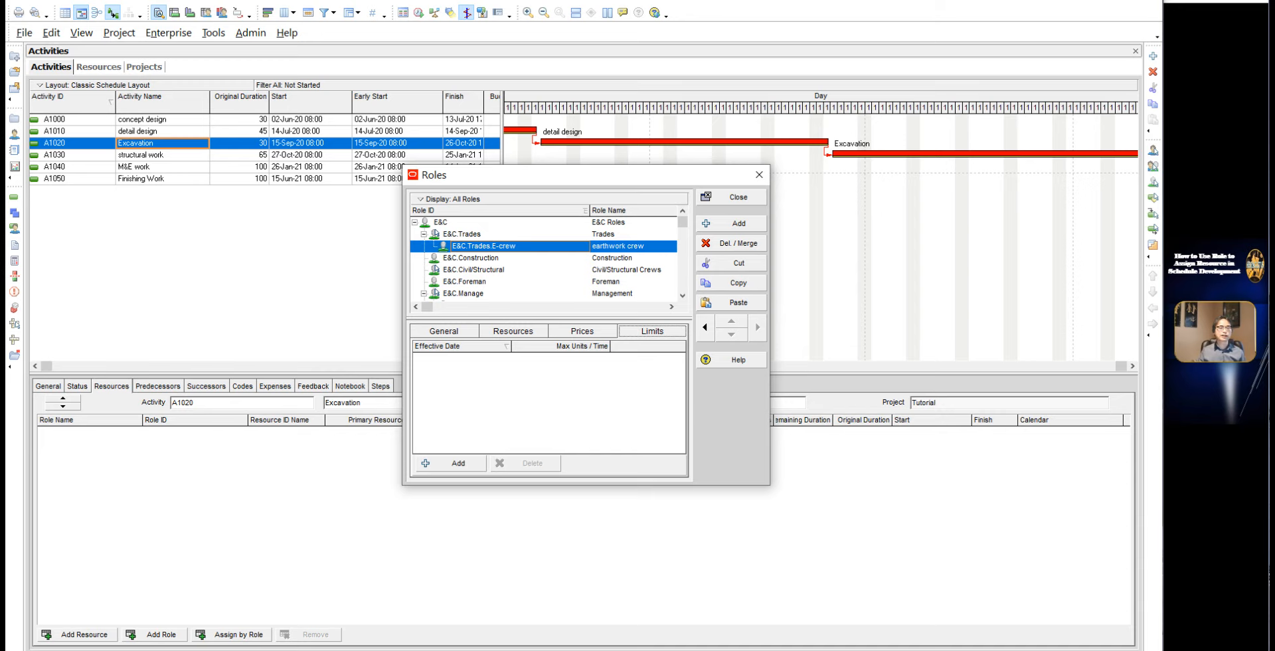
left_click(457, 463)
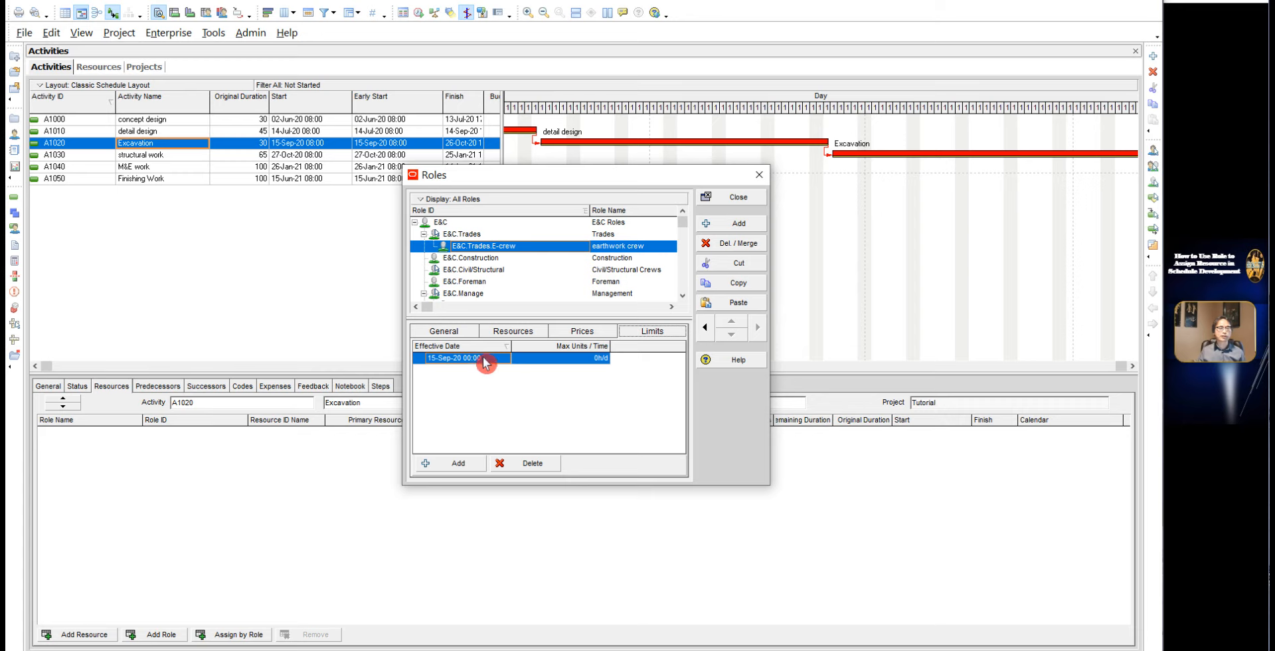
left_click(484, 361)
left_click(509, 359)
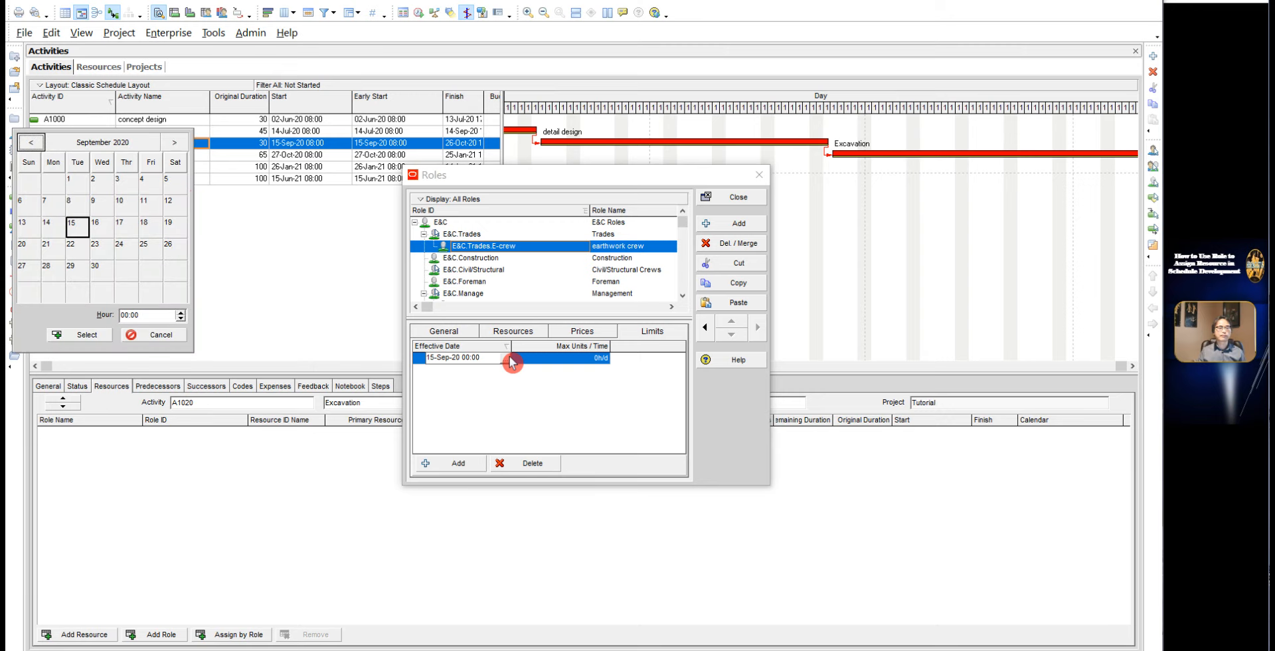
left_click(182, 145)
left_click(182, 144)
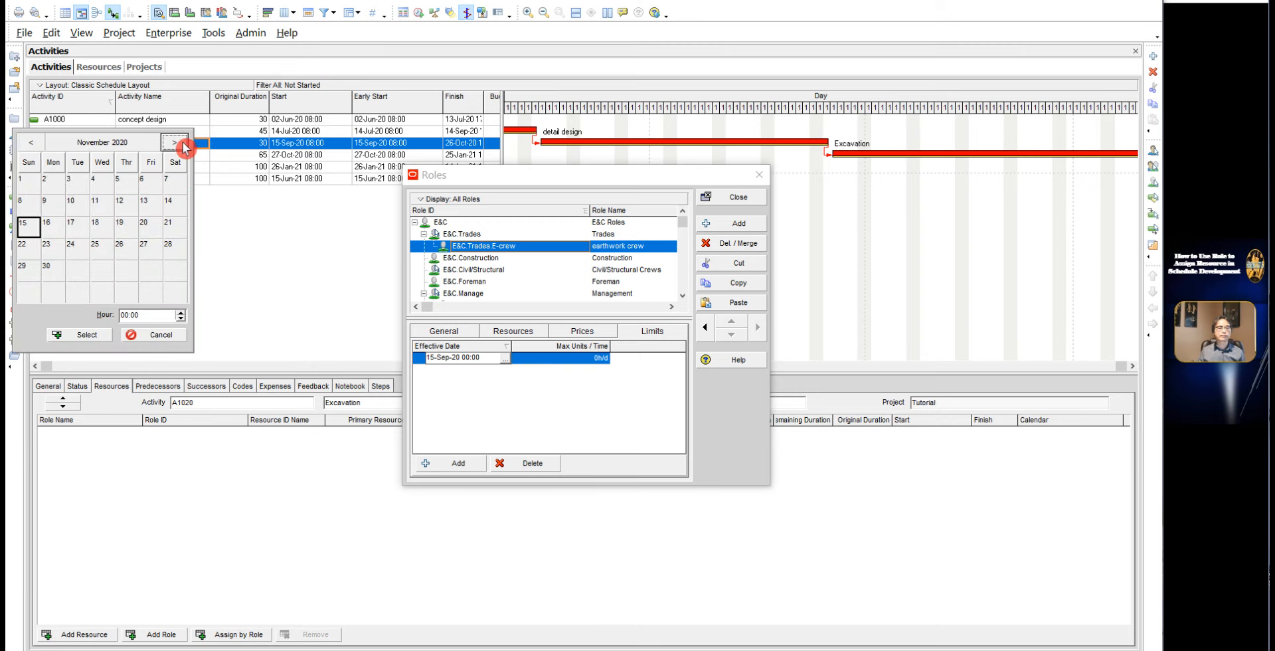
left_click(29, 142)
left_click(29, 142)
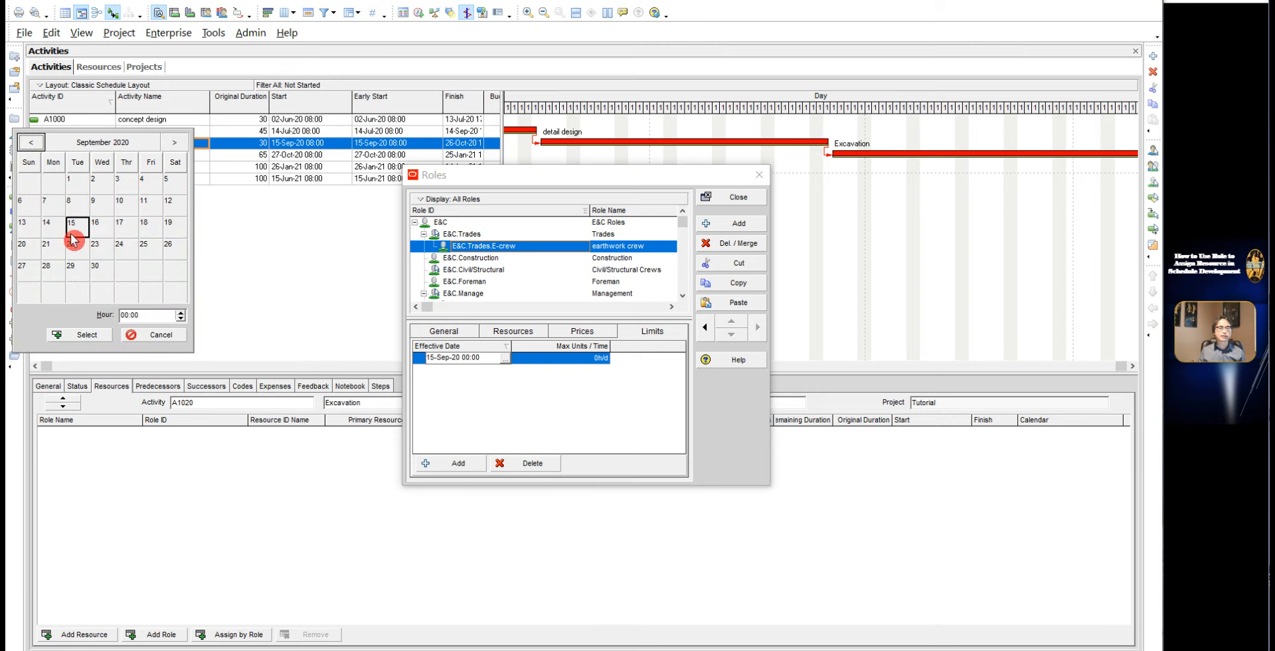
left_click(92, 336)
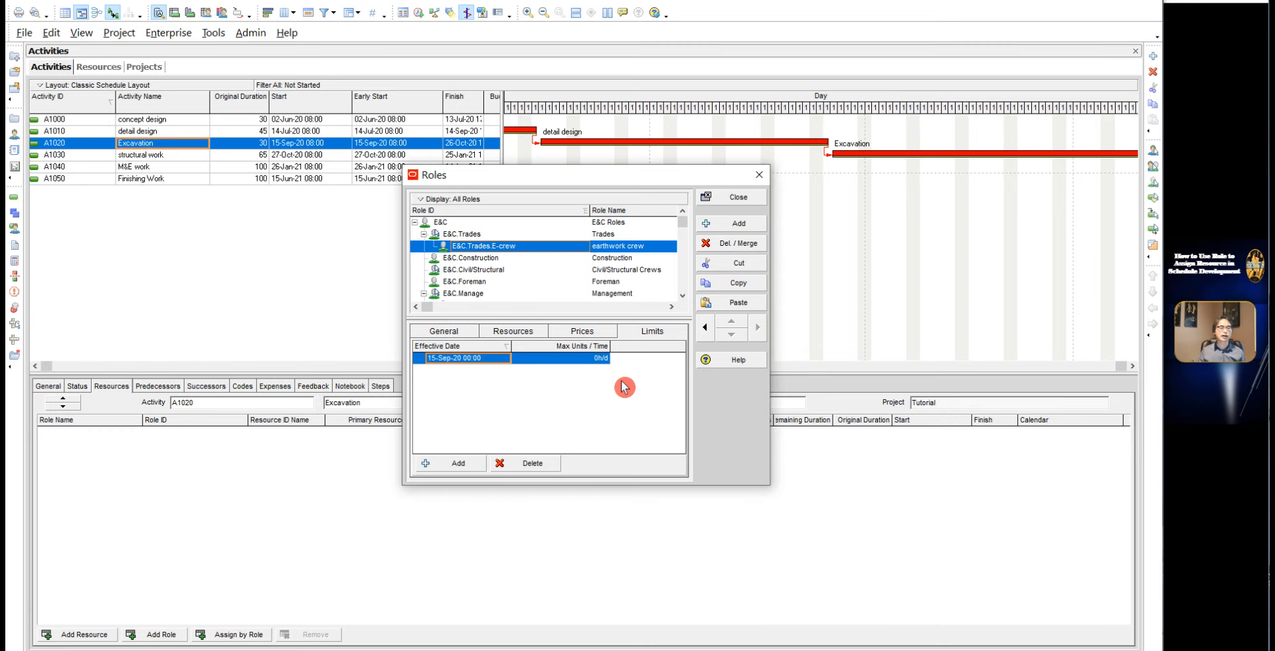
Step: Set the Max Units / Time of the 15-Sep-20 limit to 0h/d
left_click(596, 362)
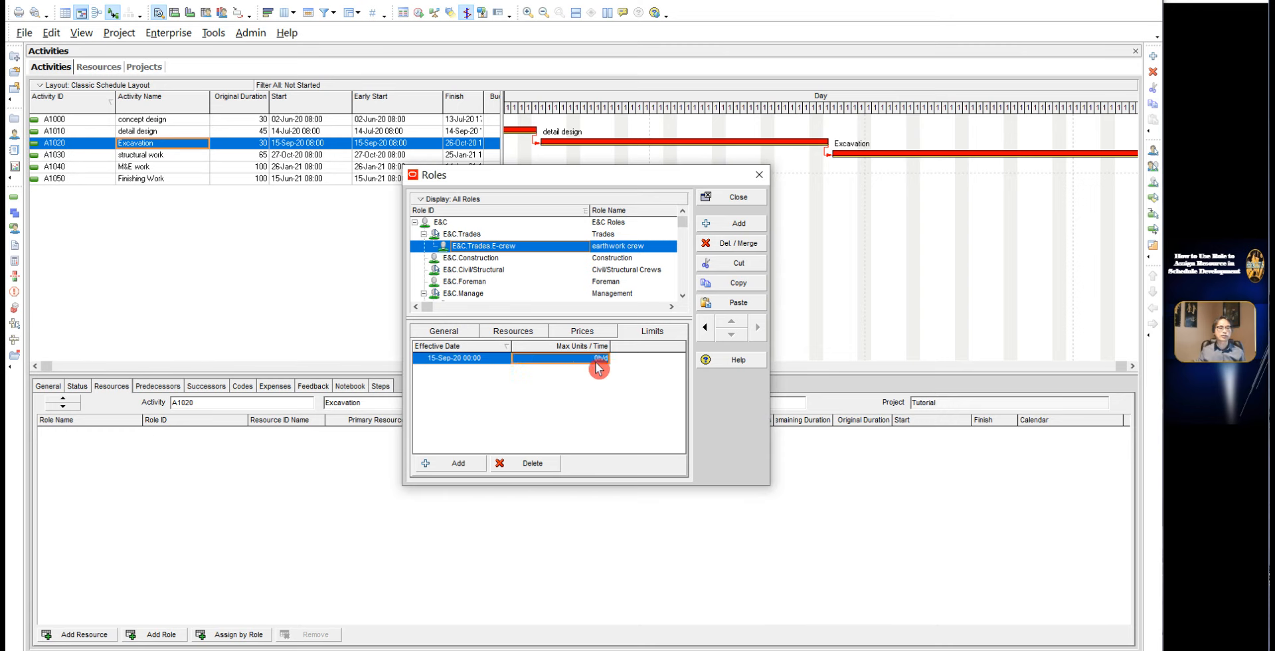
left_click(595, 362)
left_click(597, 366)
Step: Add a second limit to the earthwork crew role, effective 22-Sep-20
left_click(459, 465)
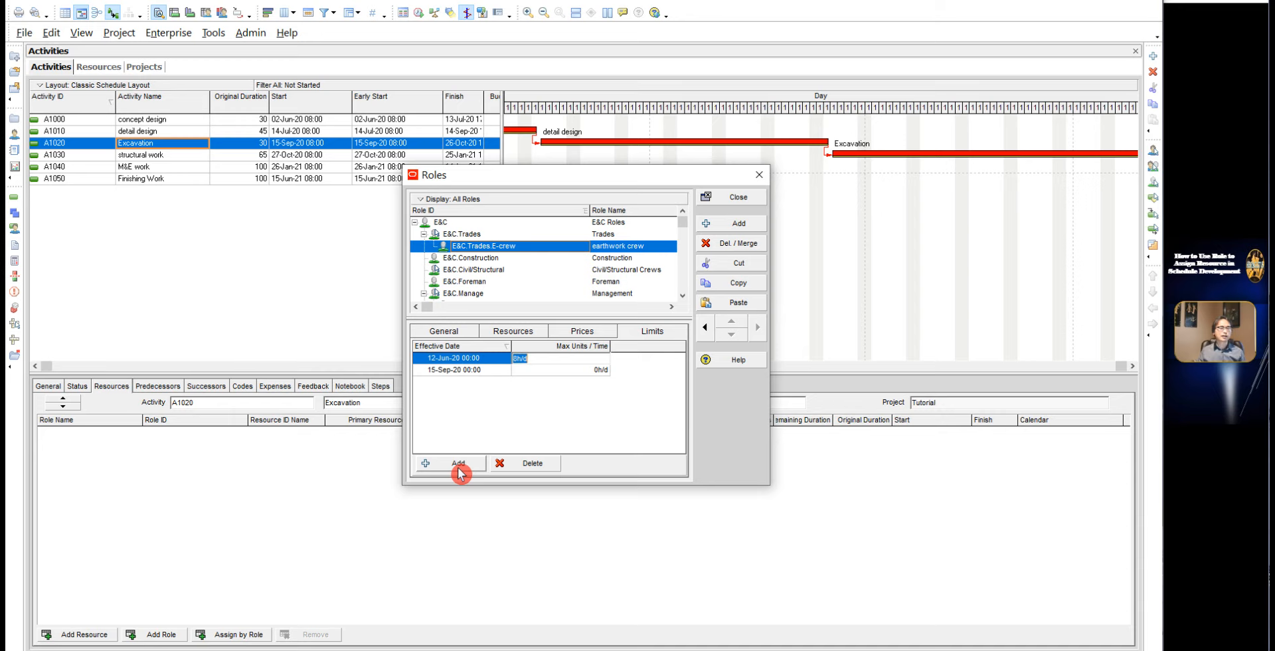
left_click(490, 362)
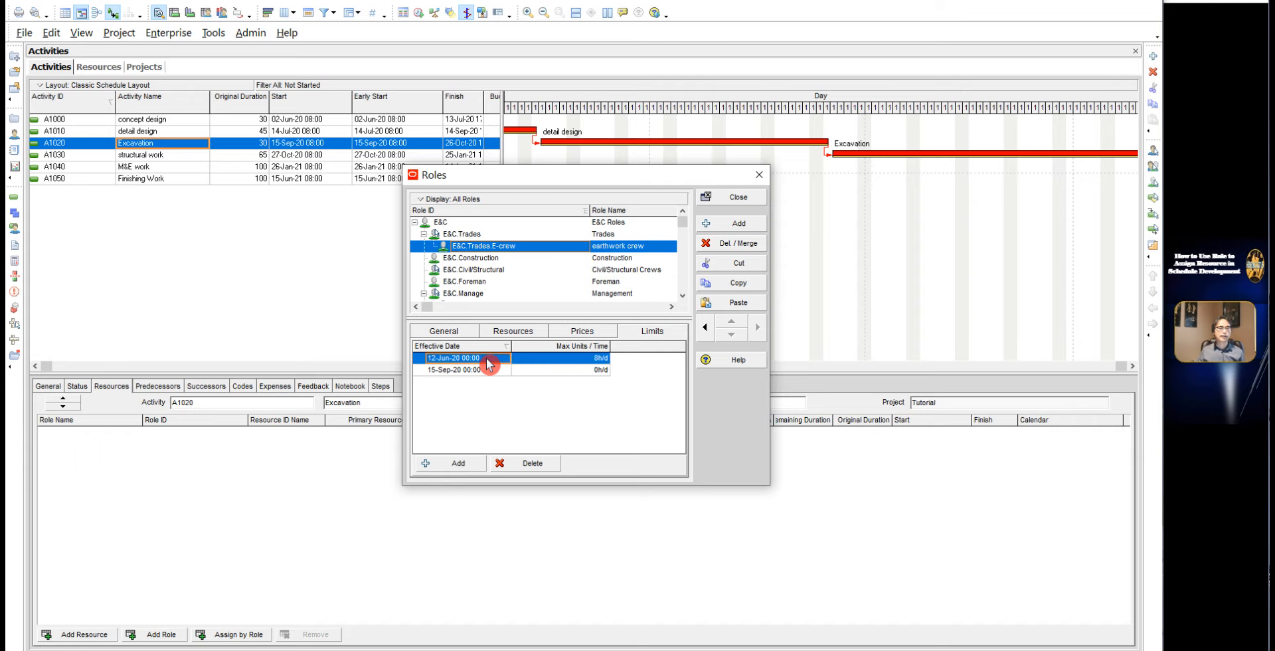
left_click(489, 363)
left_click(506, 358)
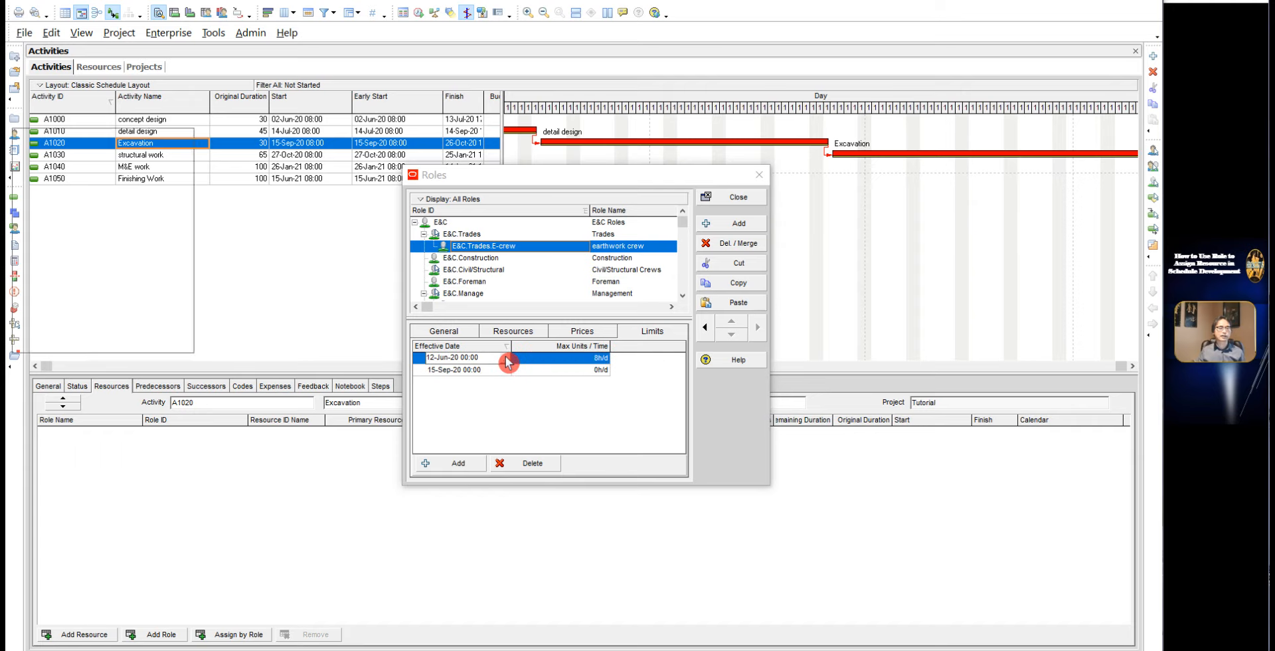
left_click(179, 145)
left_click(179, 145)
left_click(179, 145)
left_click(77, 249)
left_click(87, 336)
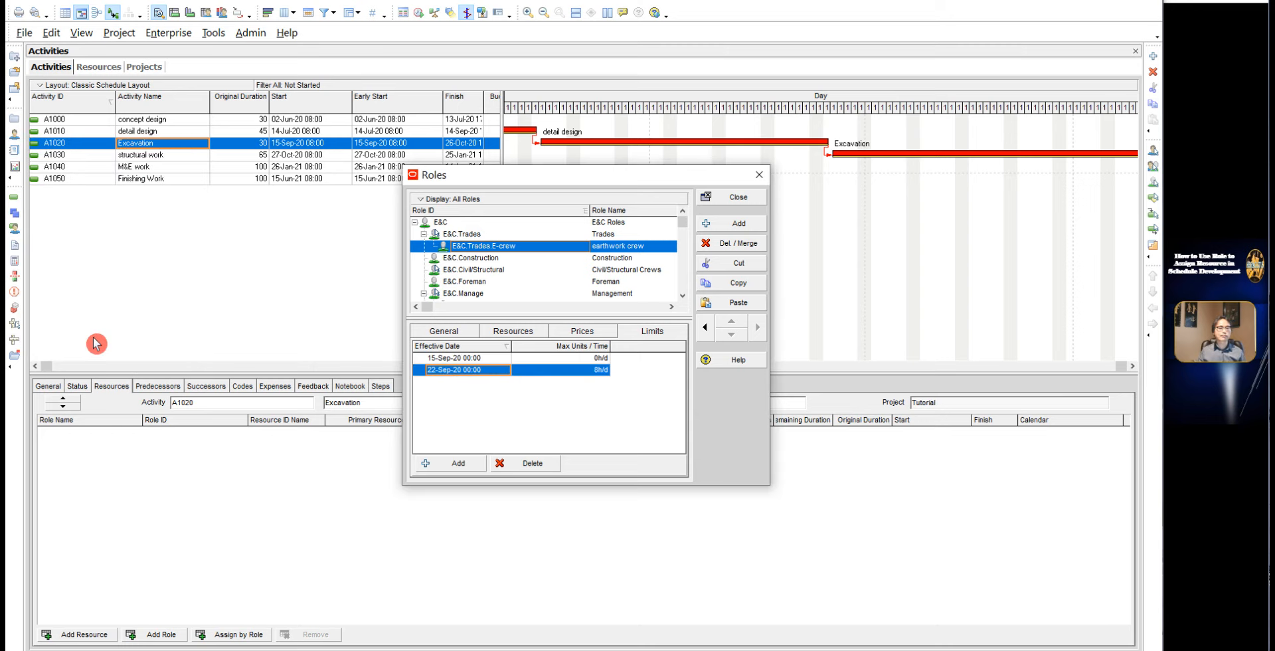
Step: Set the Max Units / Time of the 22-Sep-20 limit to 48h/d
left_click(599, 373)
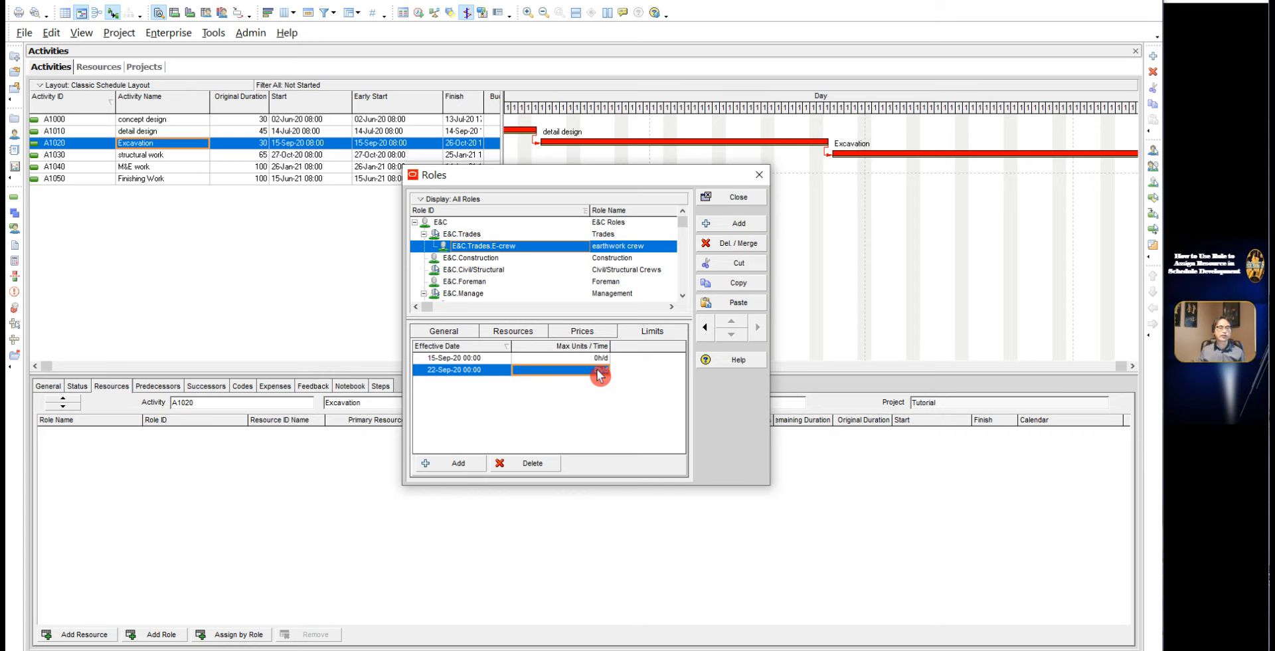
left_click(600, 374)
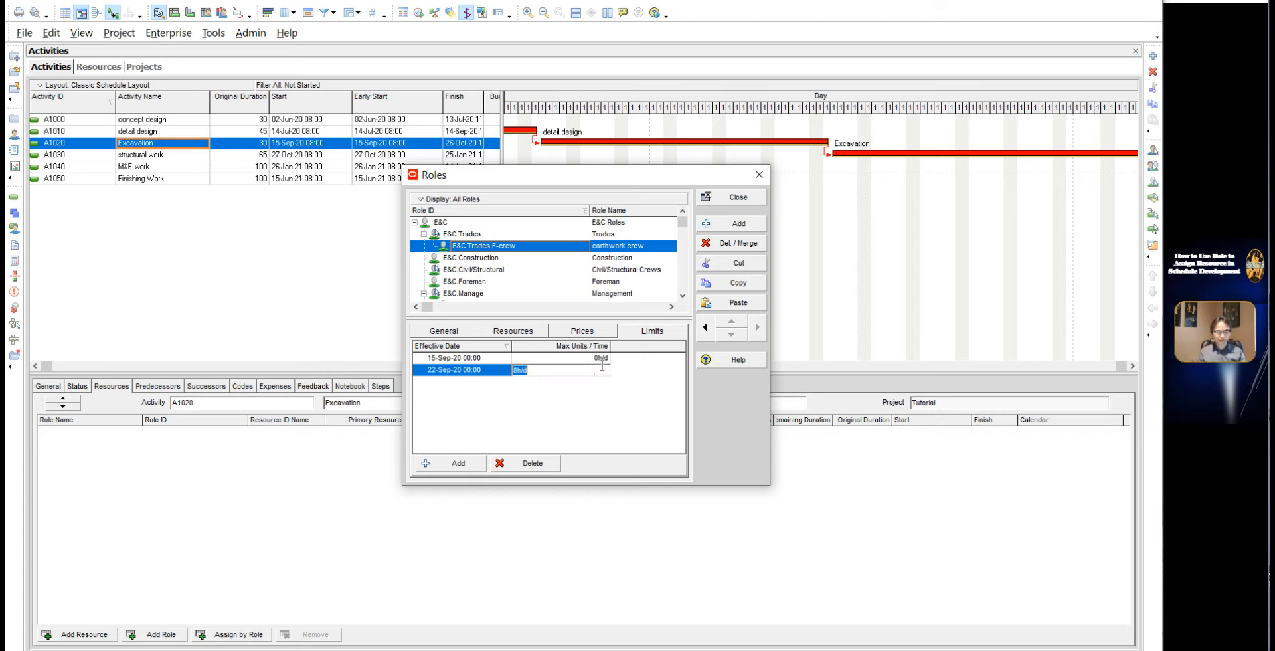
type("48")
left_click(538, 425)
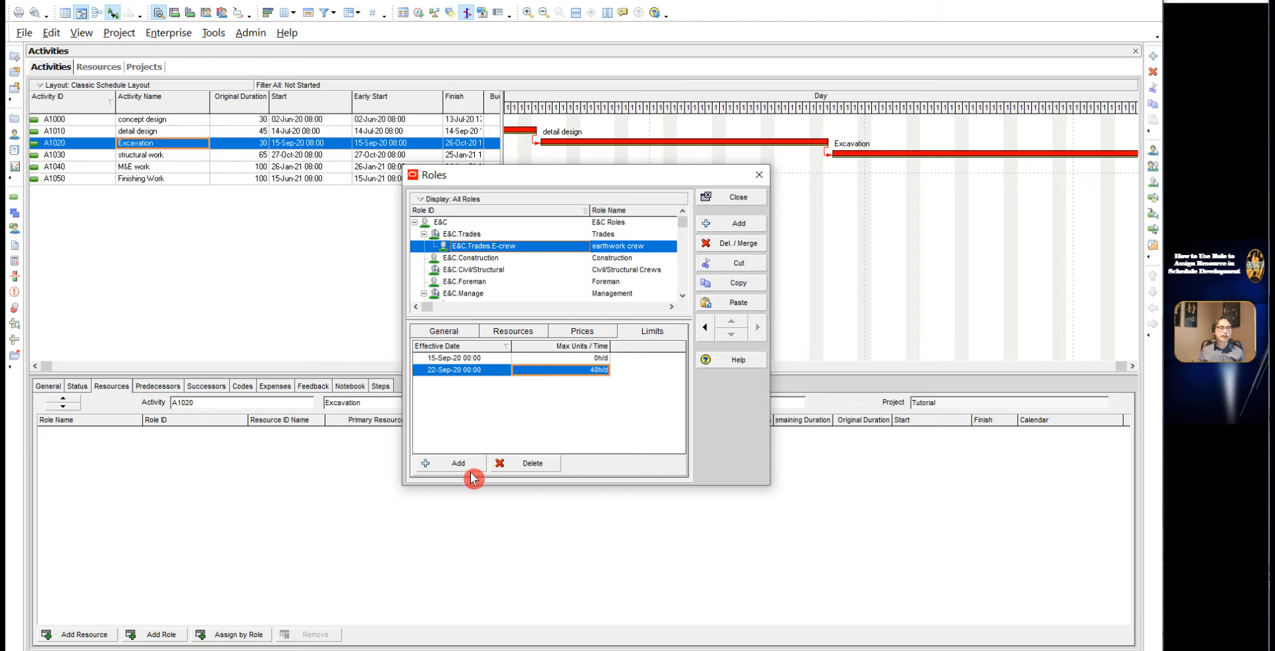
Step: Add a third limit to the earthwork crew role, effective 07-Oct-20
left_click(449, 471)
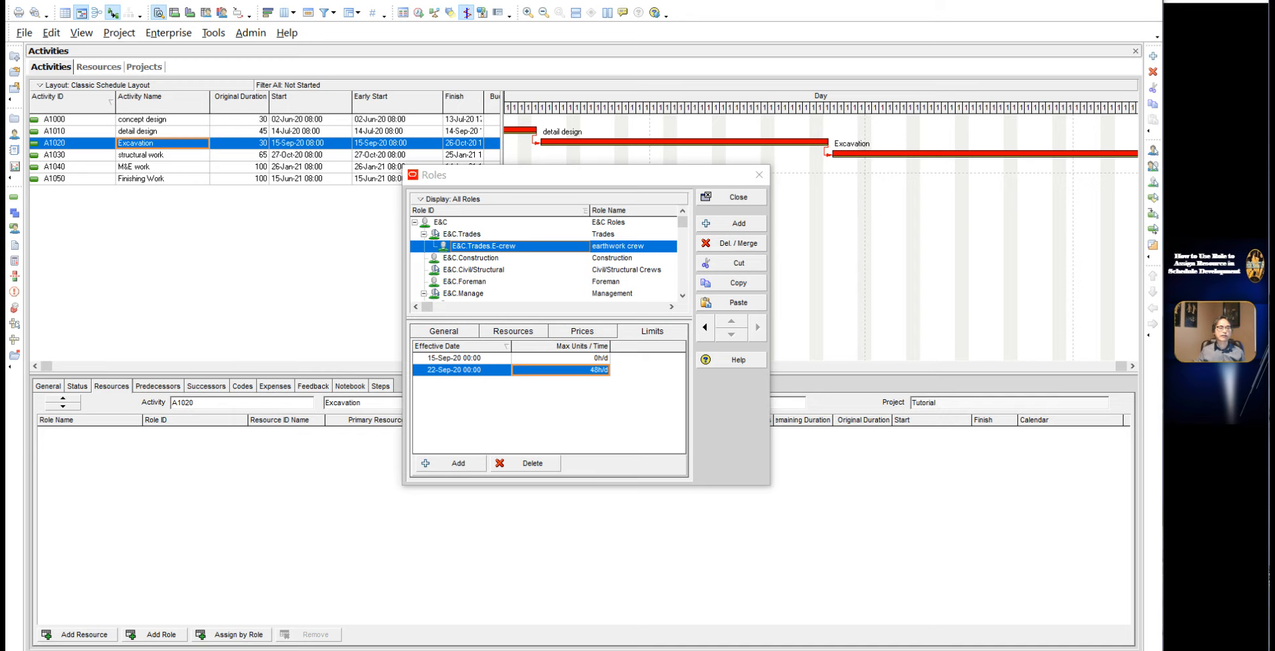
left_click(458, 463)
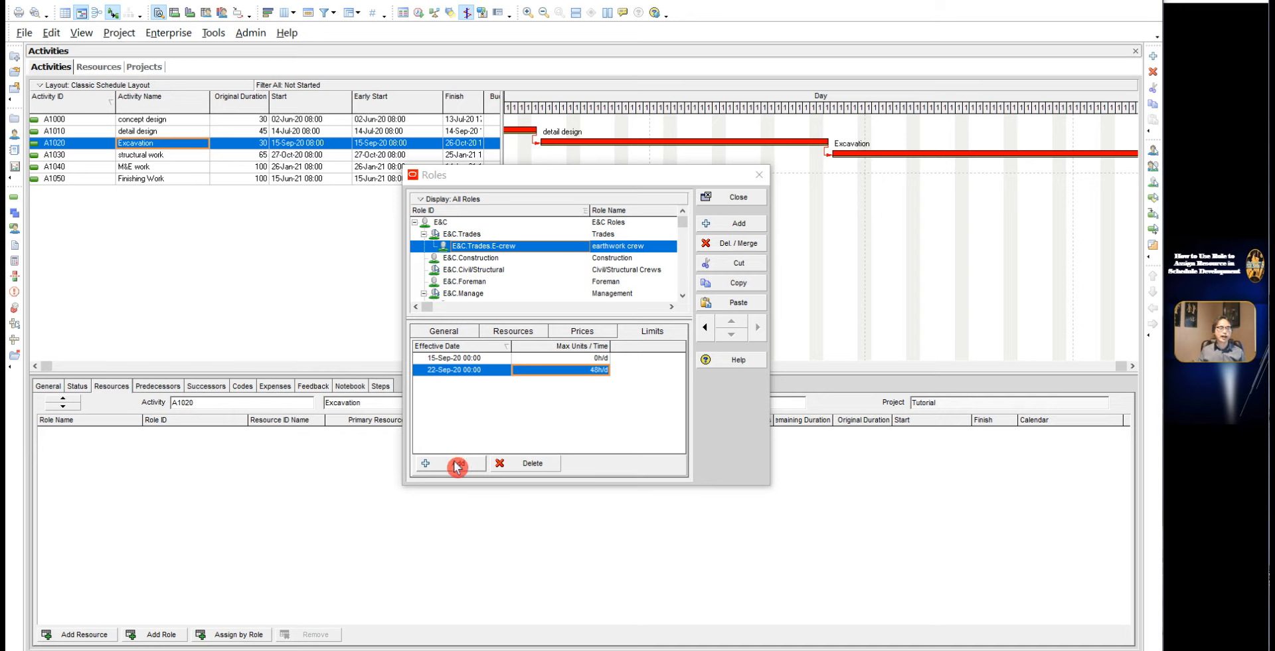
left_click(458, 465)
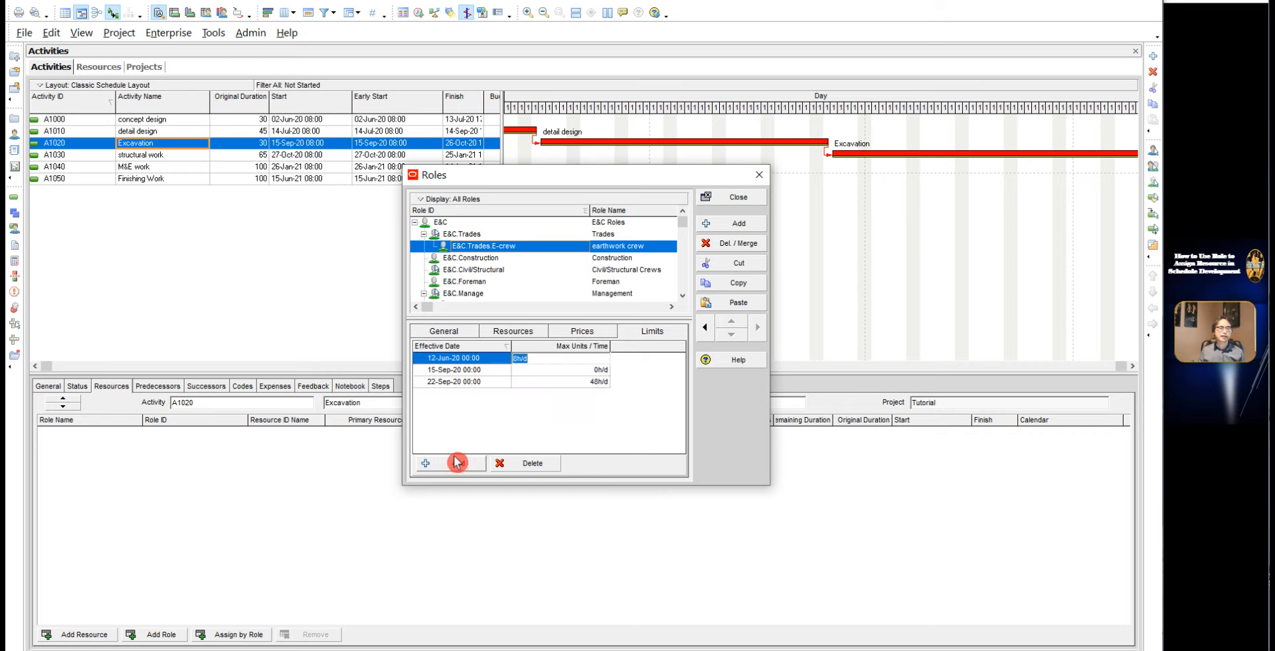
left_click(468, 362)
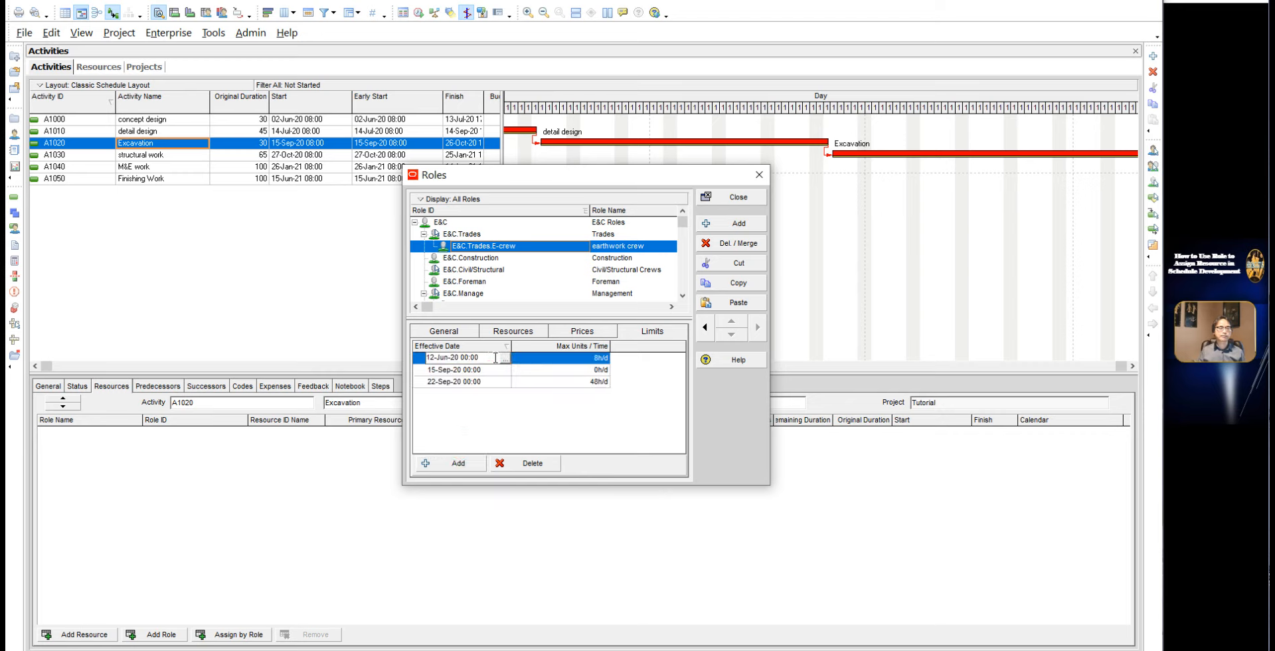
left_click(507, 359)
left_click(175, 142)
left_click(175, 142)
left_click(175, 143)
left_click(175, 142)
left_click(99, 206)
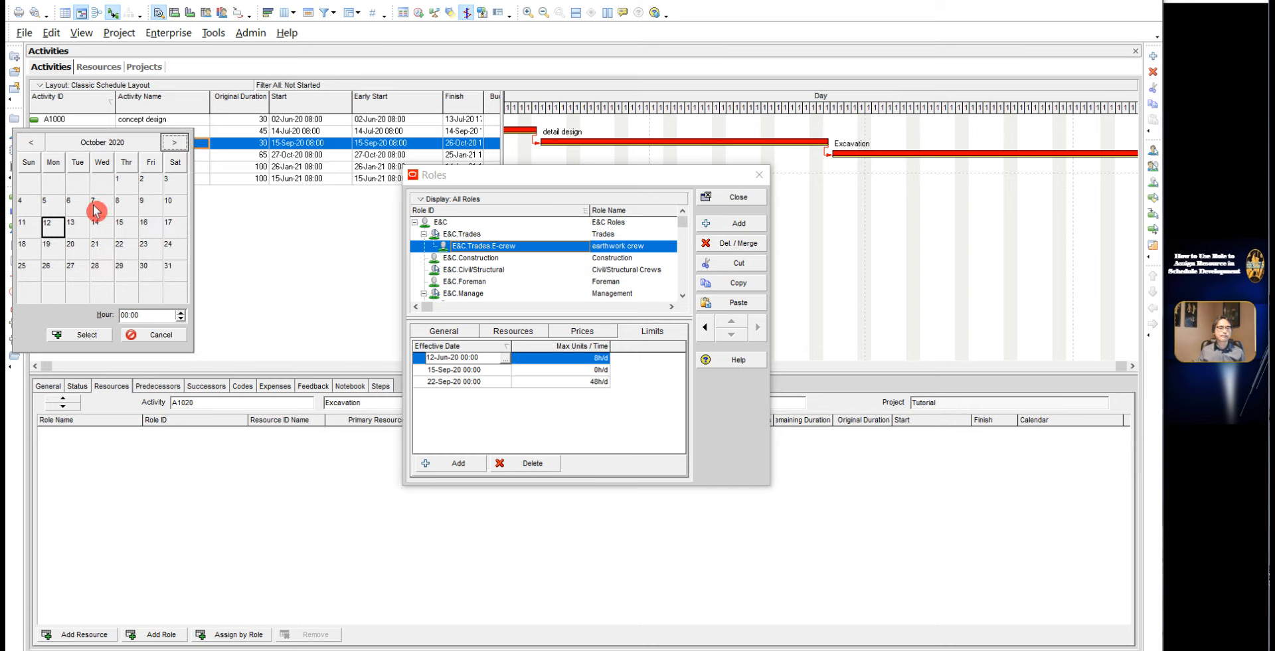
left_click(91, 336)
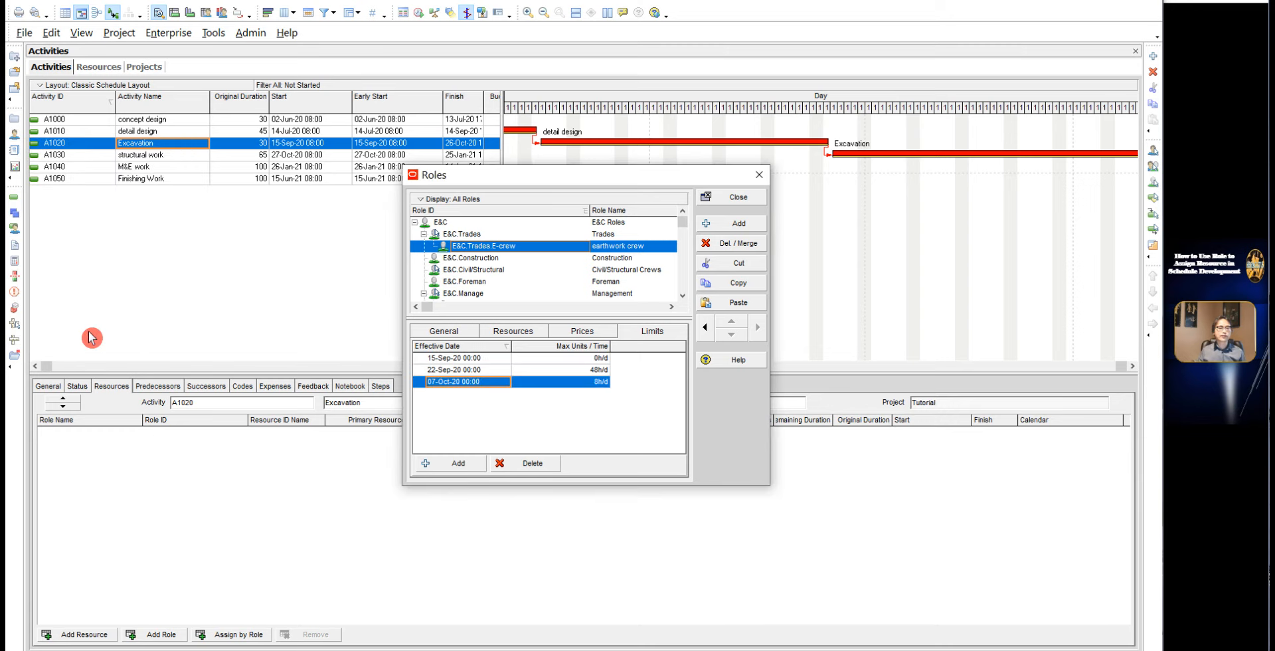
Step: Set the Max Units / Time of the 07-Oct-20 limit to 64h/d and close the Roles dialog
left_click(598, 385)
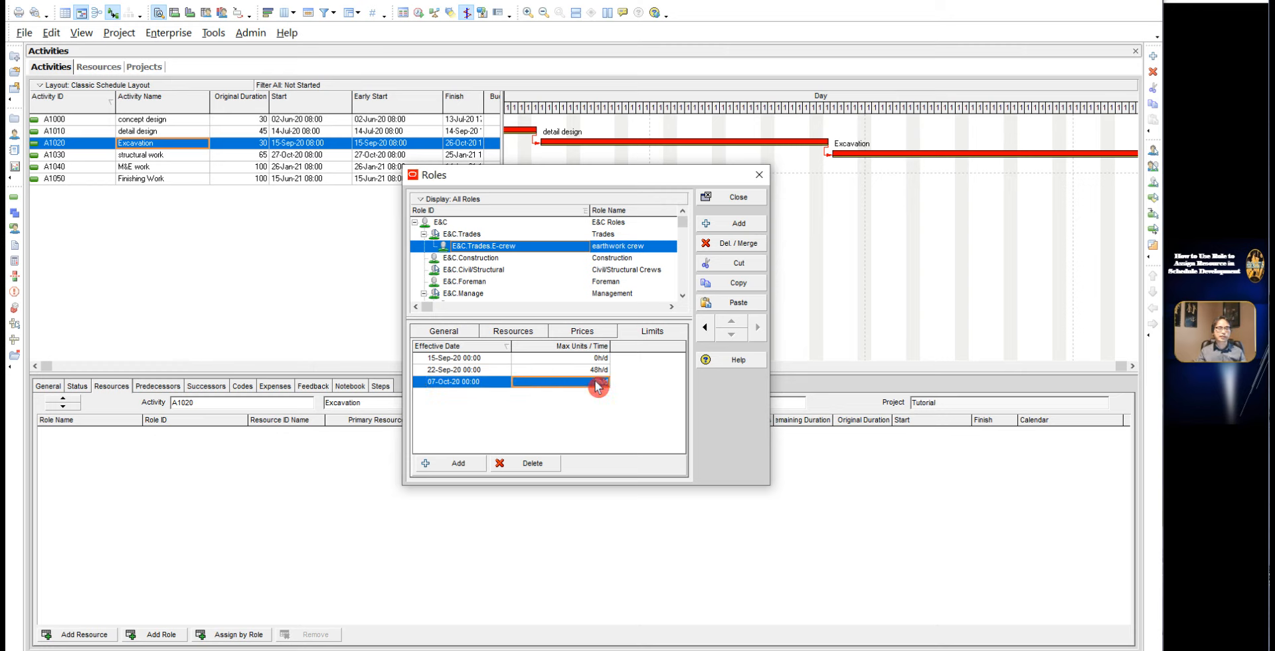
type("64")
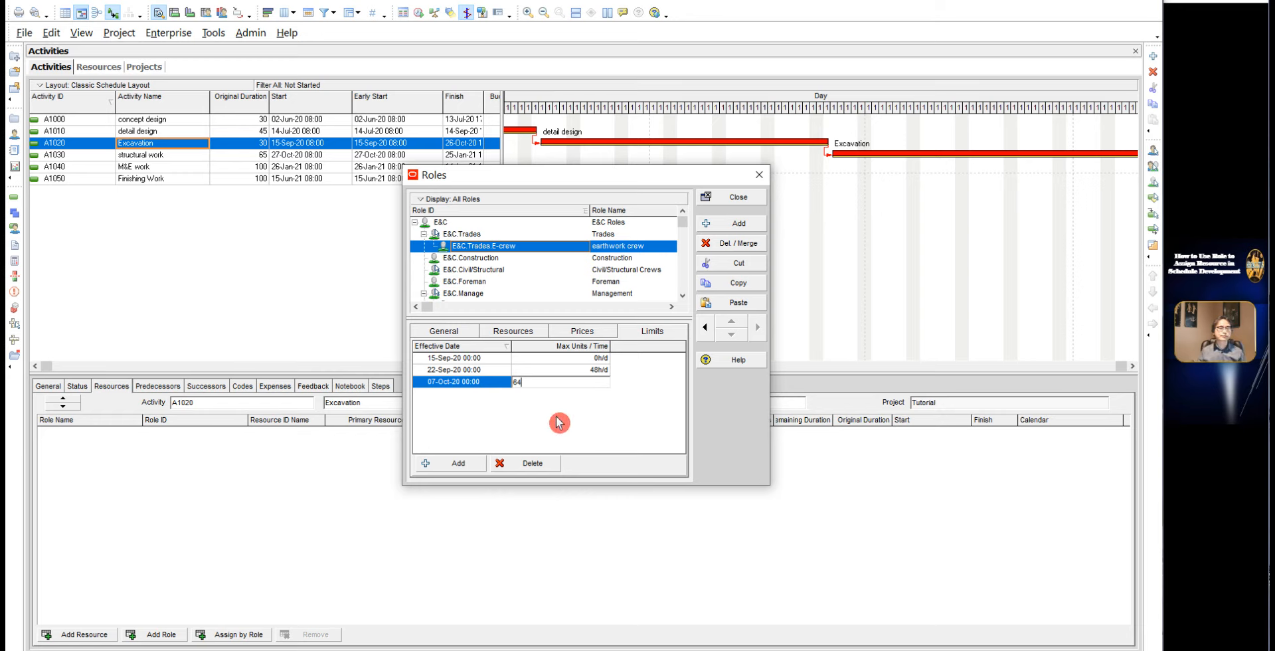
key("Return")
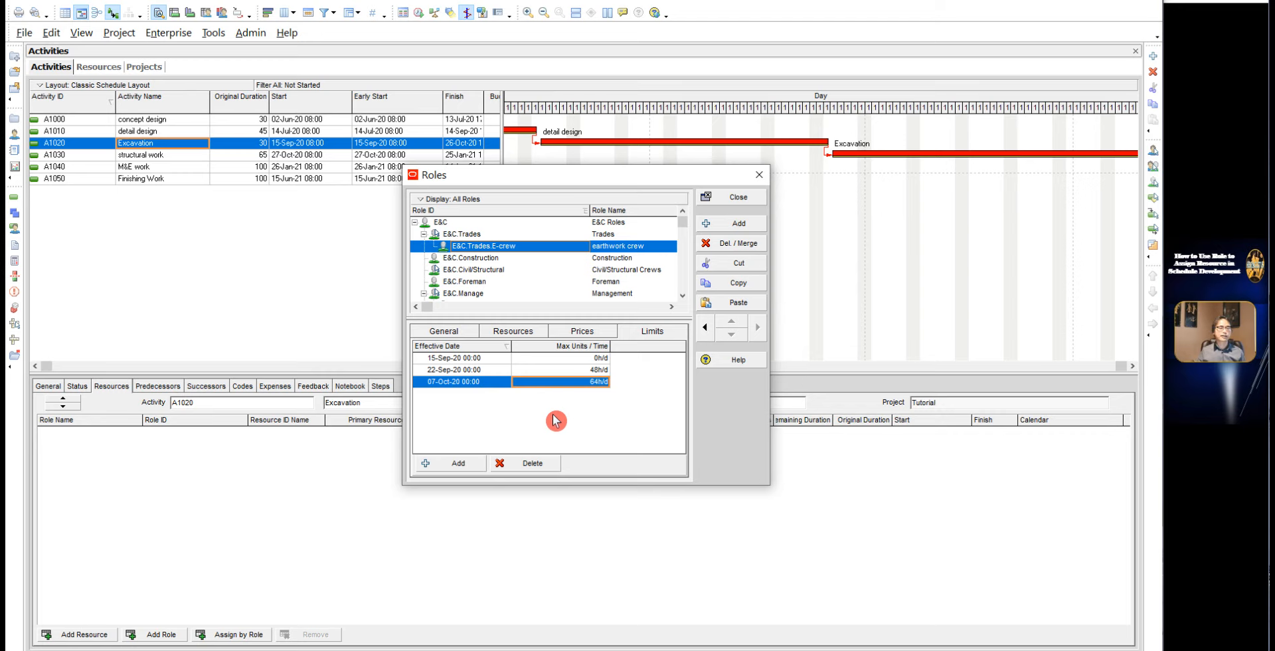
left_click(733, 199)
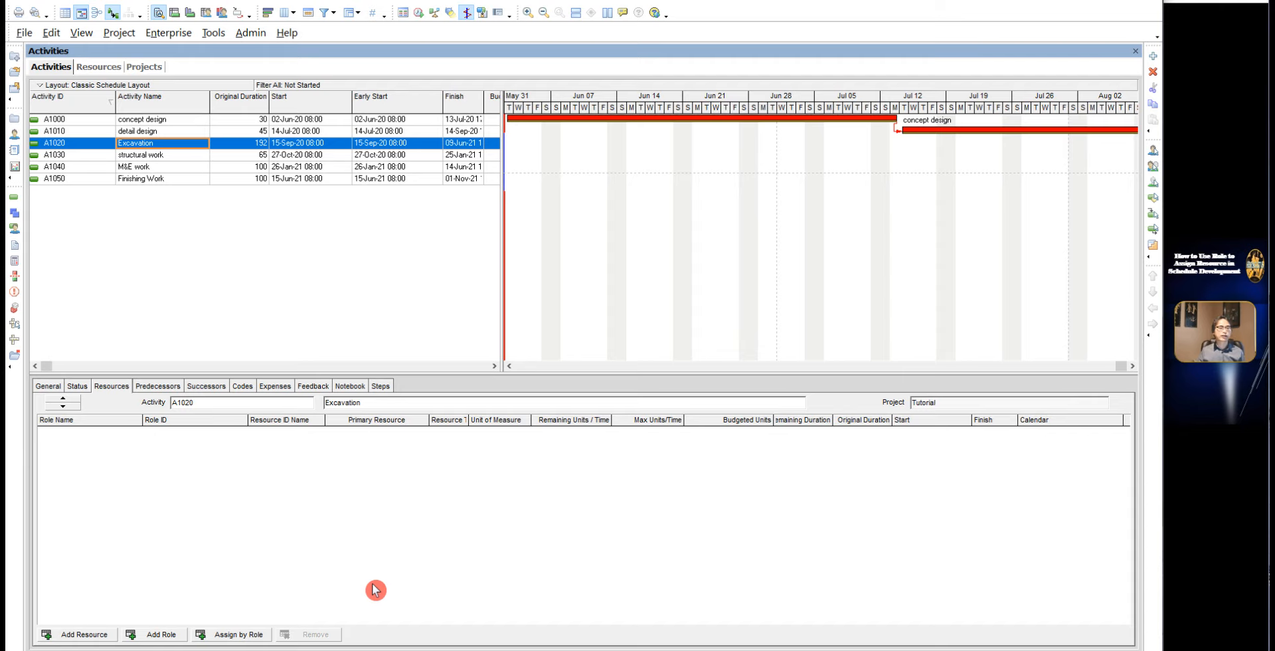
Step: Start adding a role to the Excavation activity and filter the assignable roles to All Roles
left_click(144, 149)
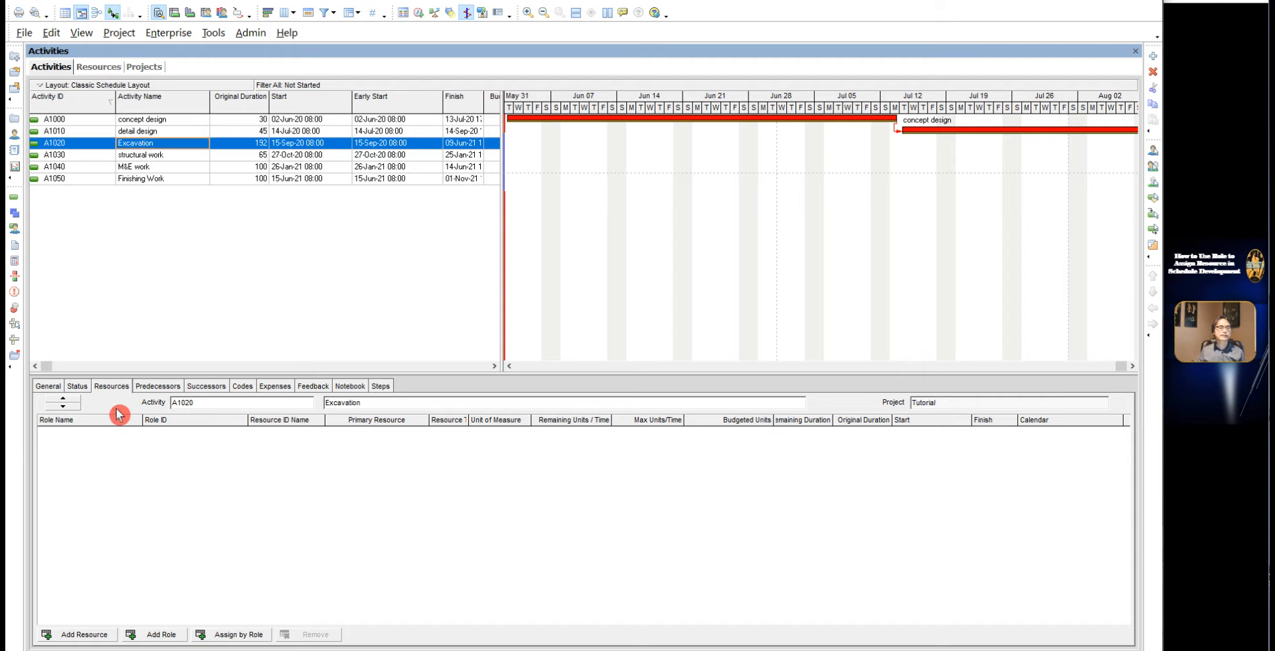
left_click(152, 635)
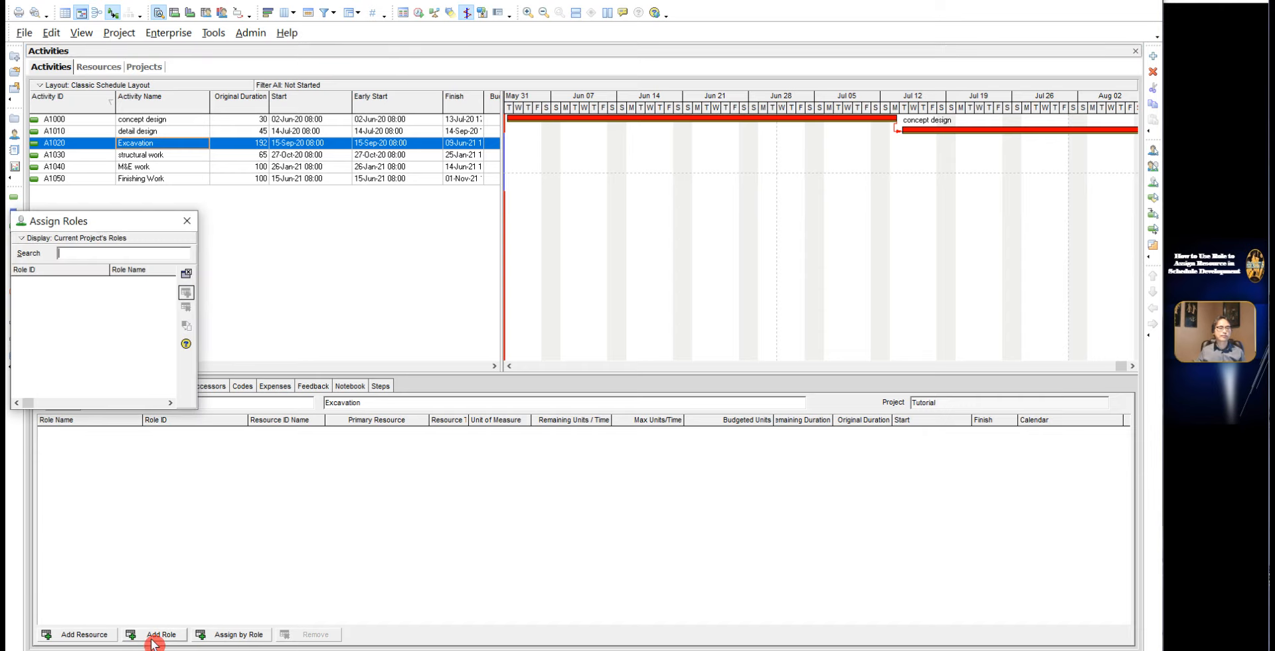
left_click(49, 240)
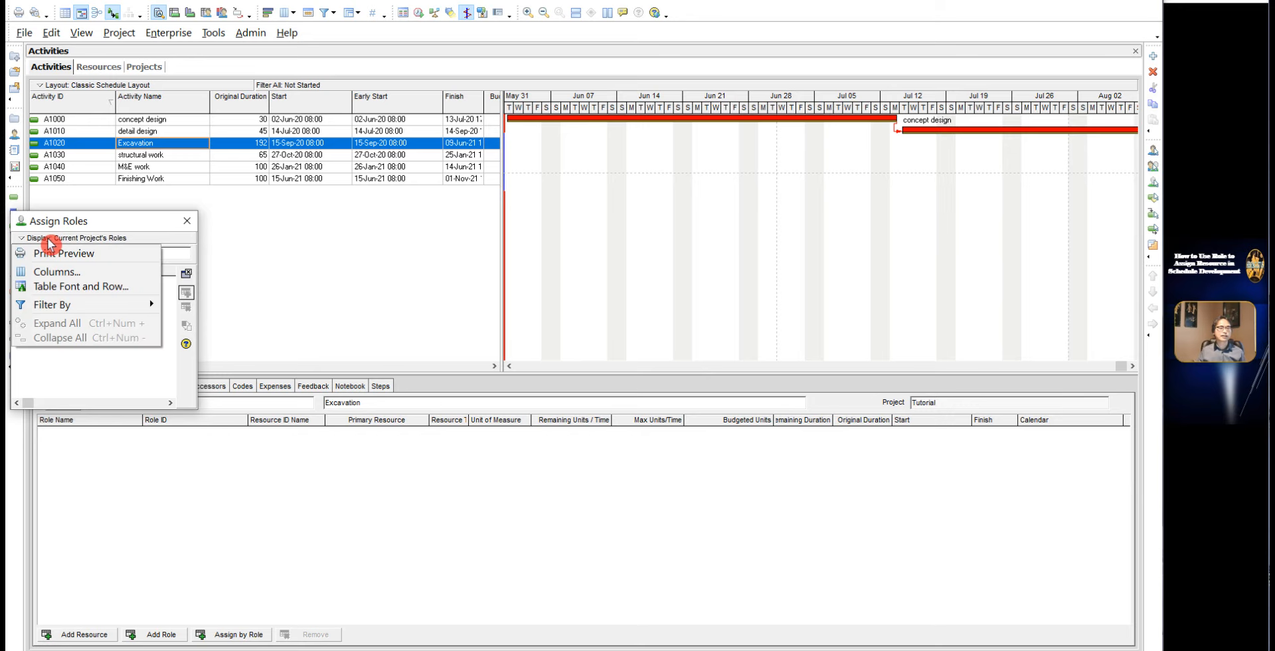
mouse_move(55, 307)
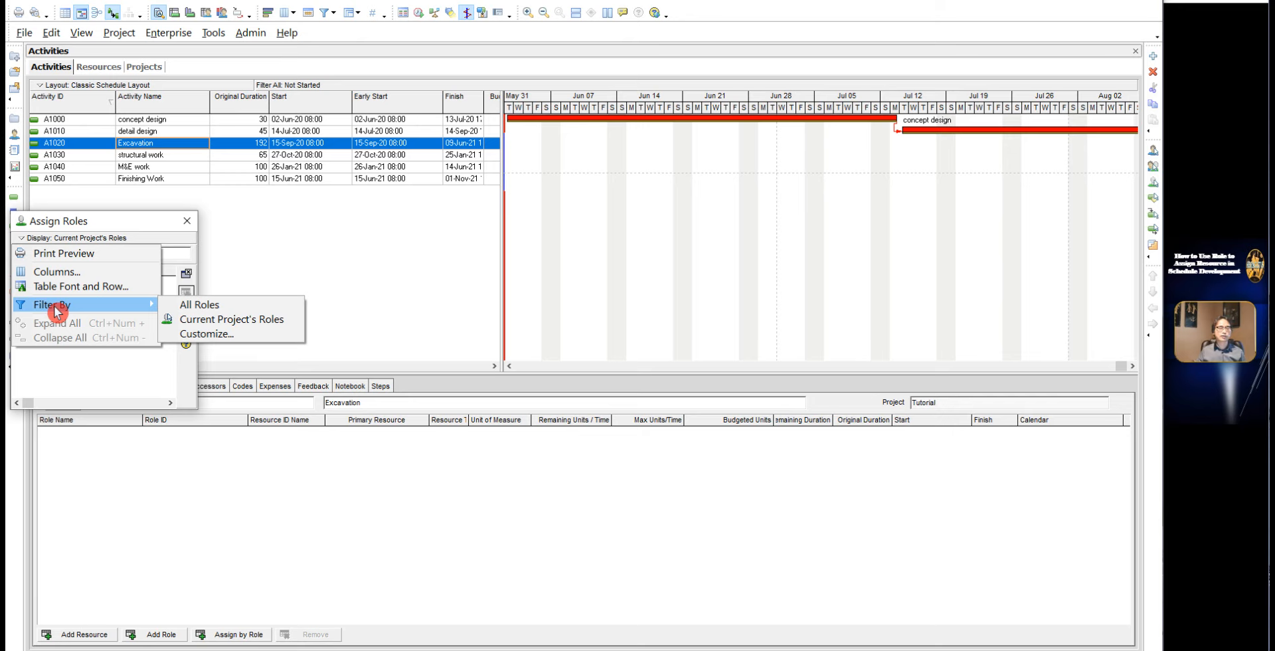
left_click(200, 309)
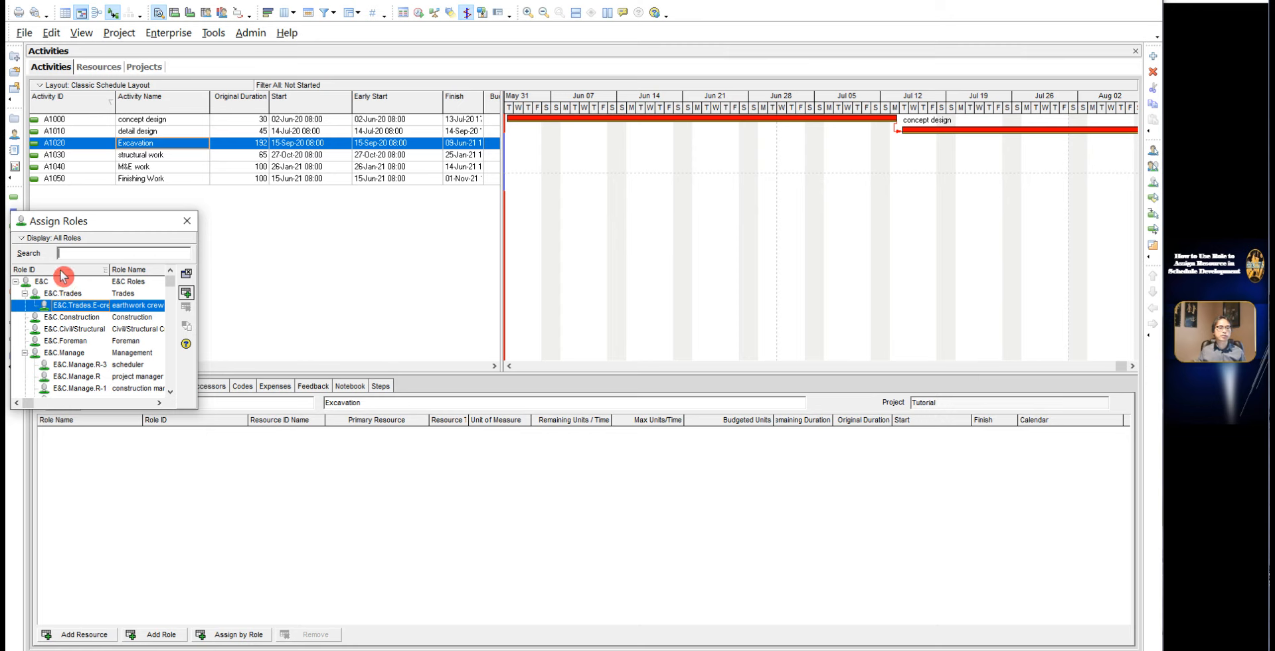
Step: Search the roles for "ear", assign the earthwork crew role to the Excavation activity, and close the role list
left_click(103, 271)
left_click(104, 271)
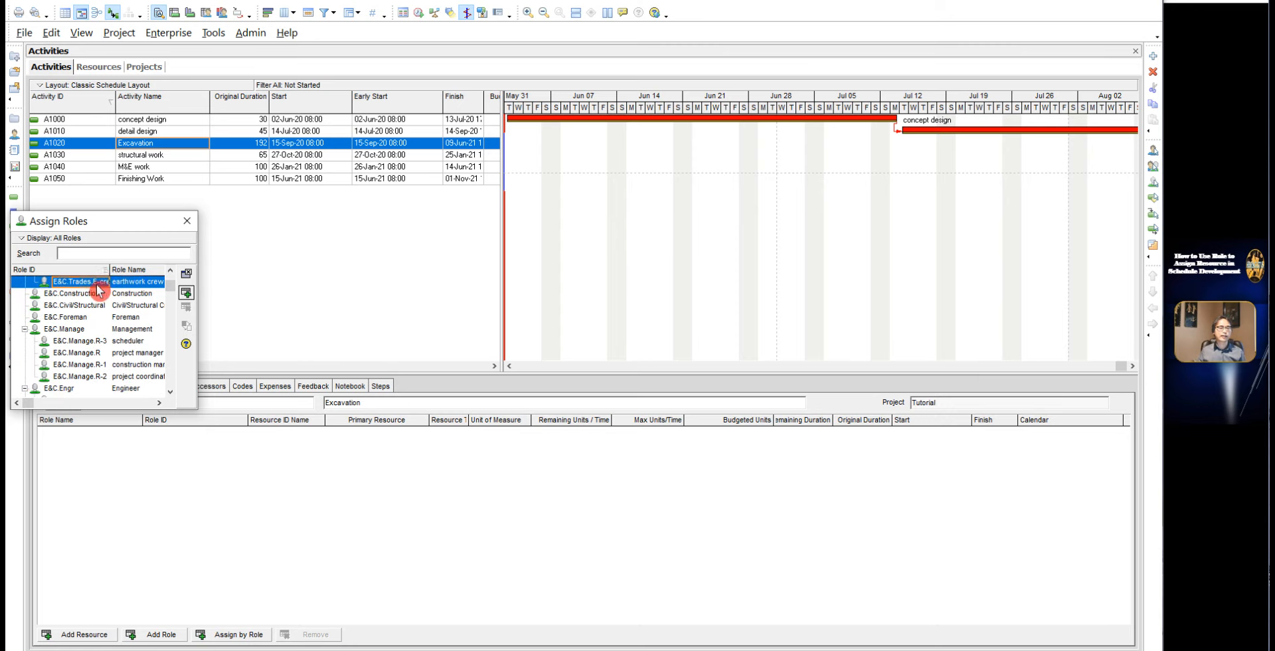
left_click(86, 253)
type("ear")
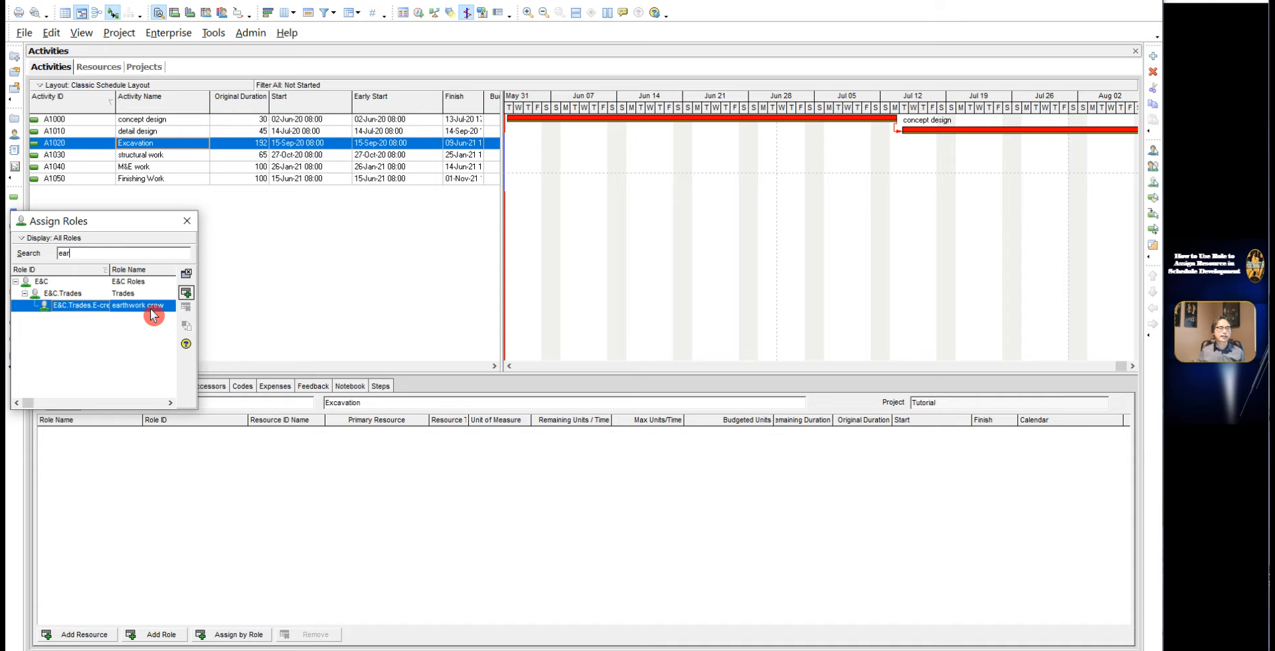
left_click(186, 295)
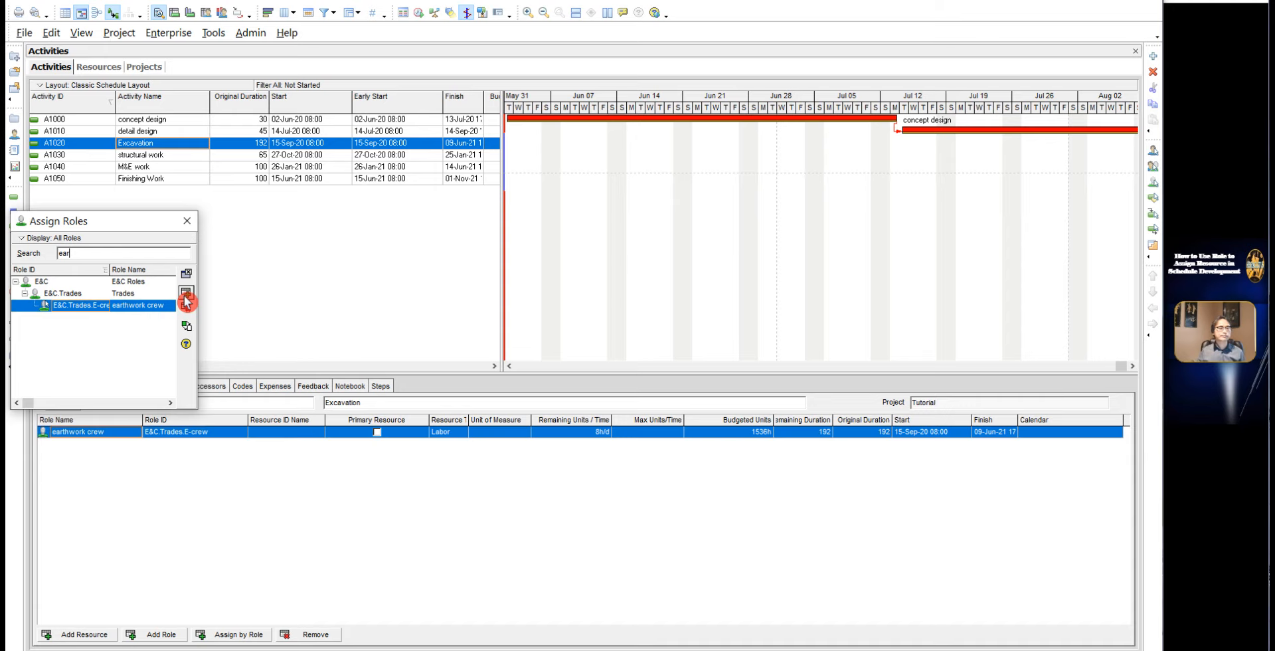
left_click(187, 220)
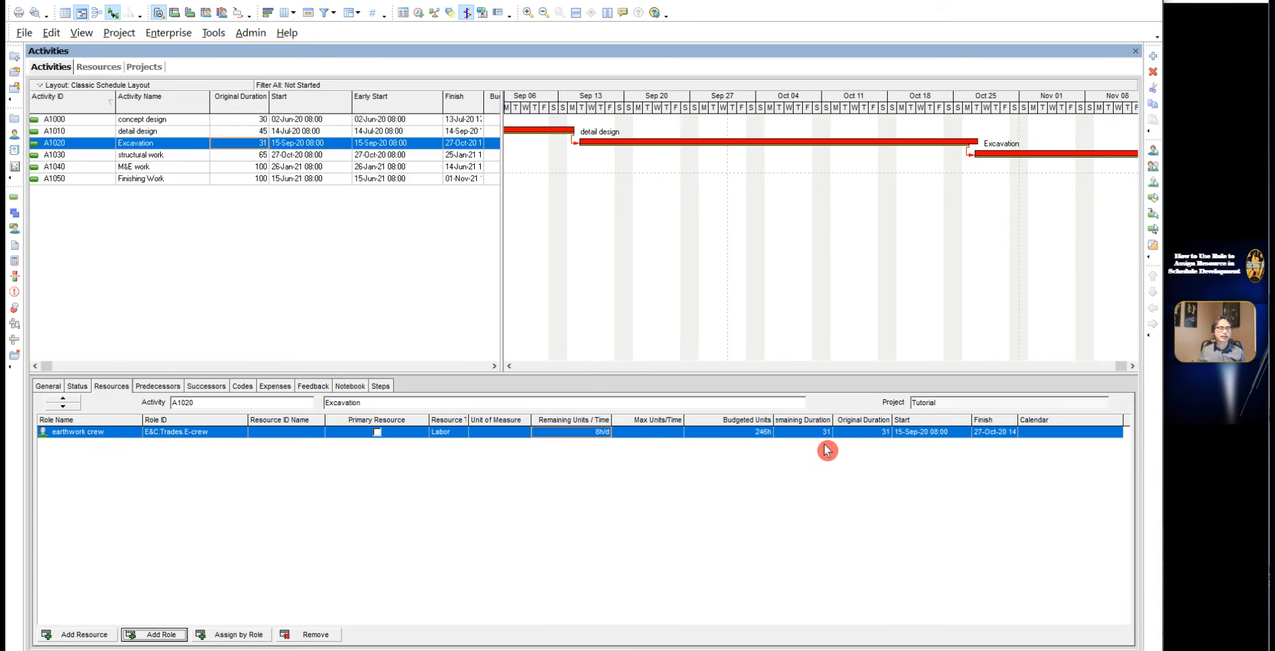
Step: Set the Budgeted Units of the earthwork crew assignment on the Excavation activity to 1536h
left_click(763, 433)
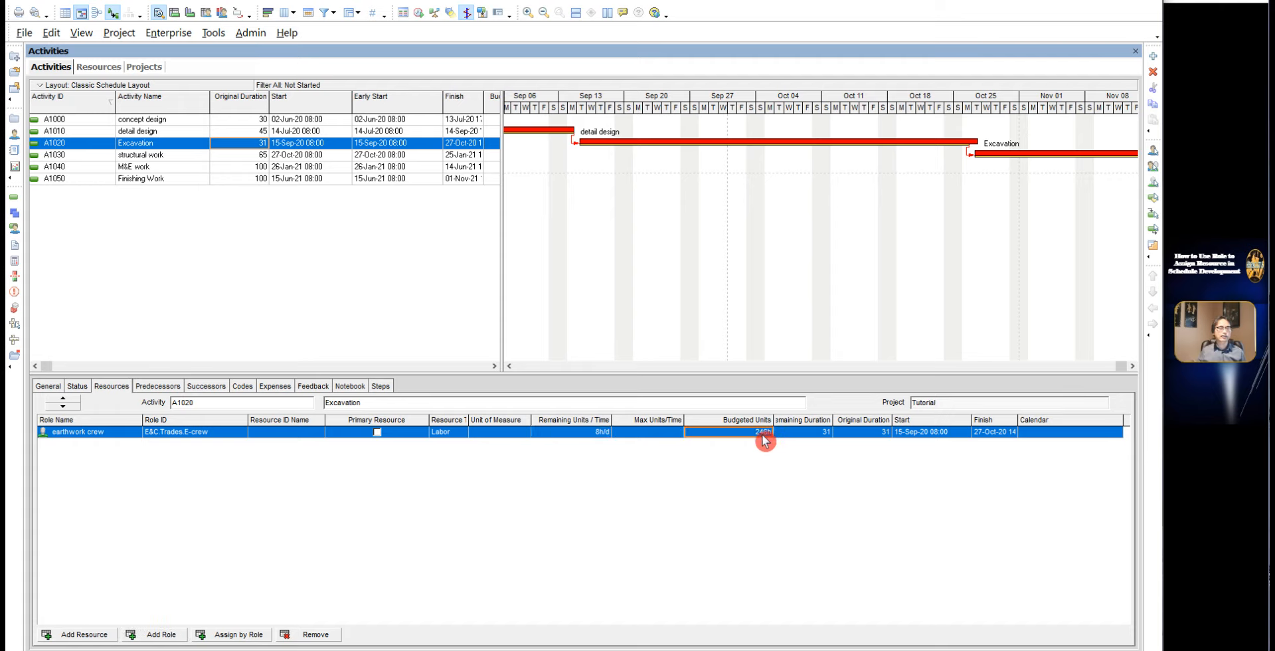
left_click(762, 433)
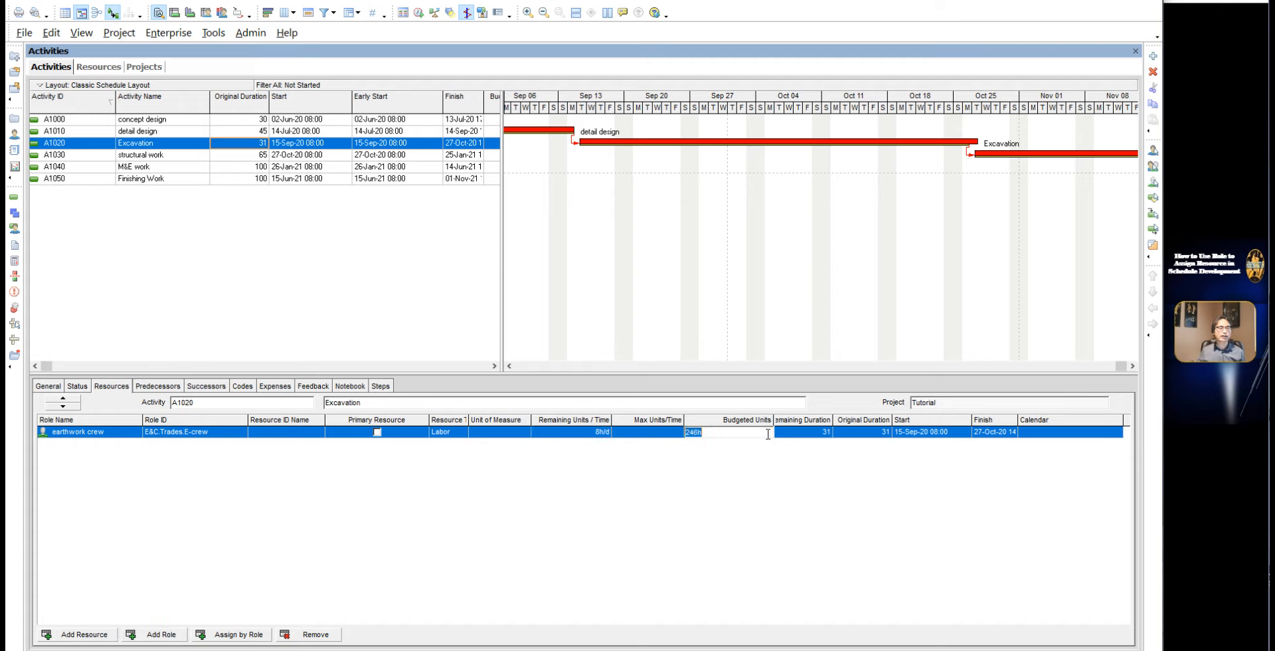
type("1536")
key("Return")
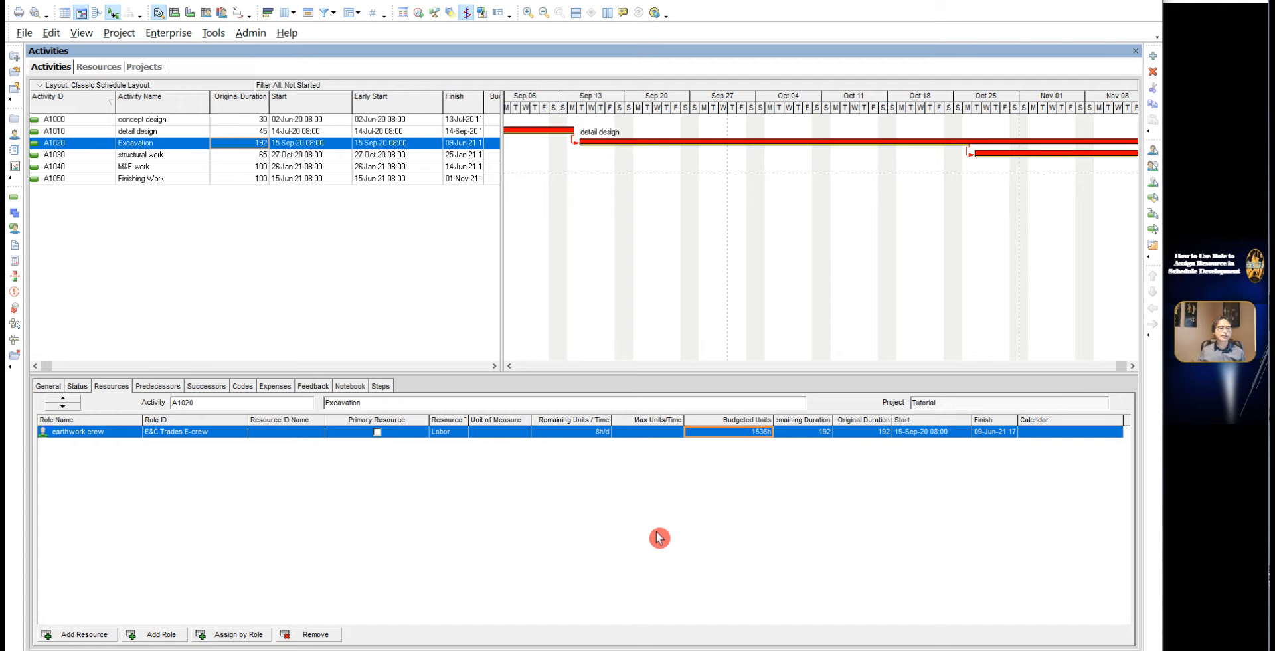
Step: Set the Remaining Units / Time of the earthwork crew assignment to 50h/d
left_click(603, 432)
left_click(603, 432)
type("50")
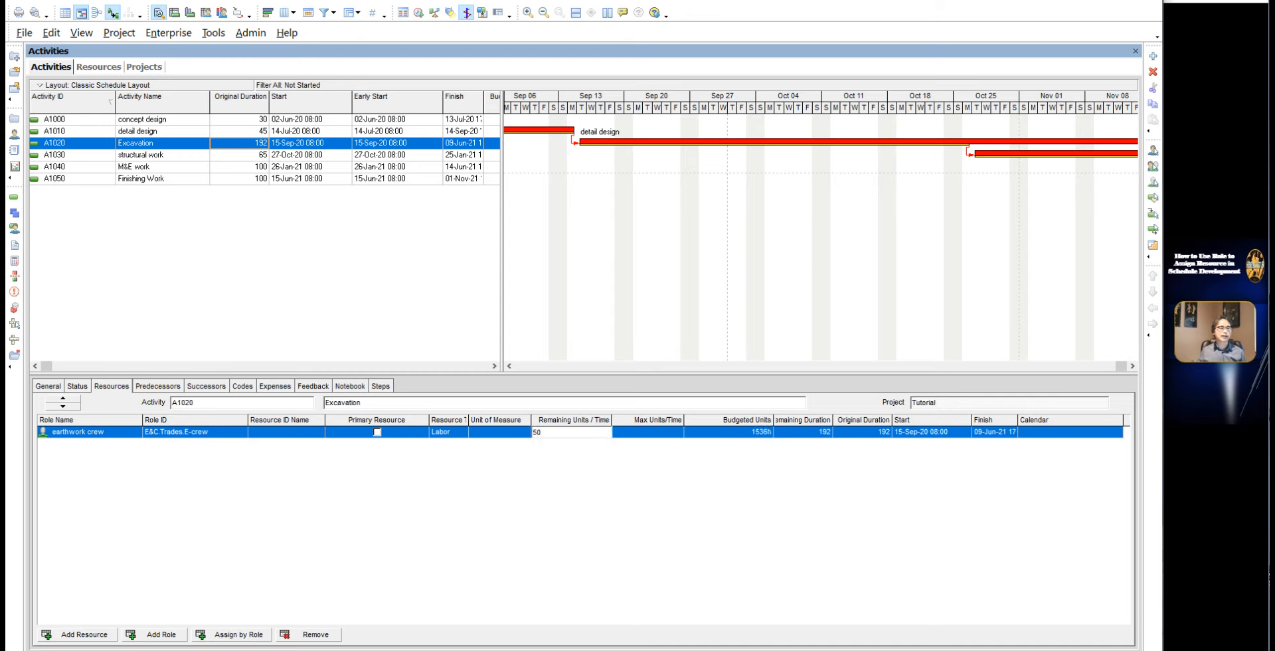
left_click(573, 511)
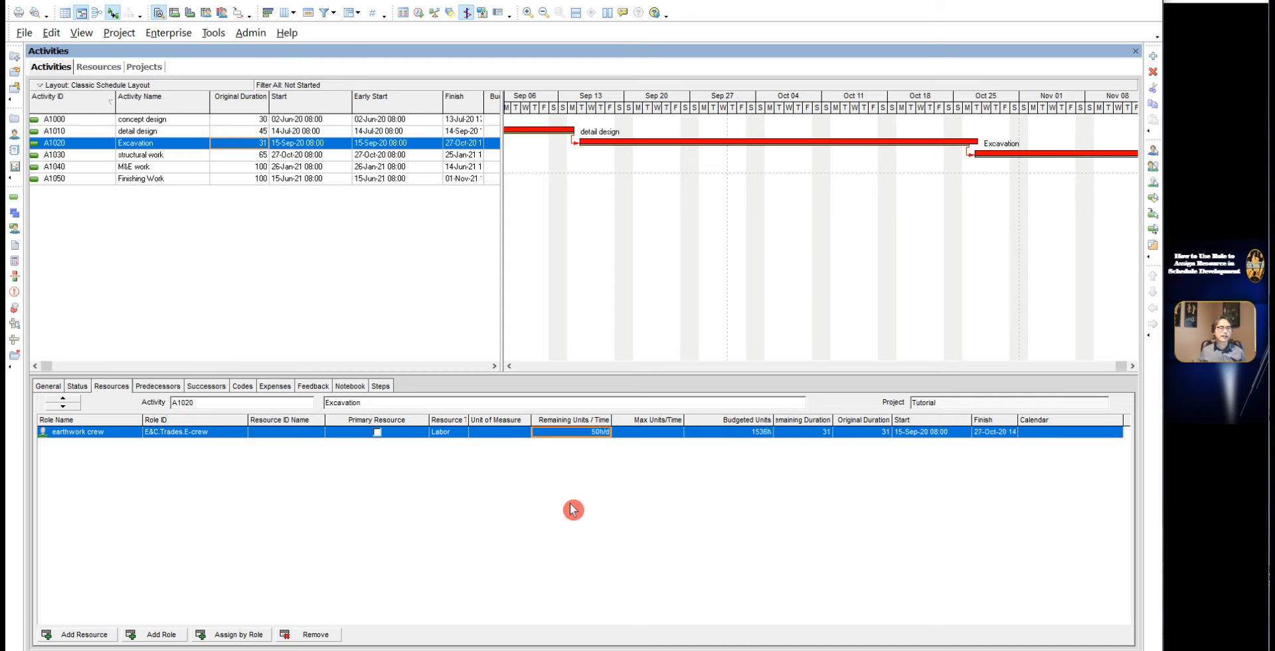
Step: Display the role usage profile below the activities and filter its role list to Current Project's Roles
left_click(224, 13)
left_click(224, 13)
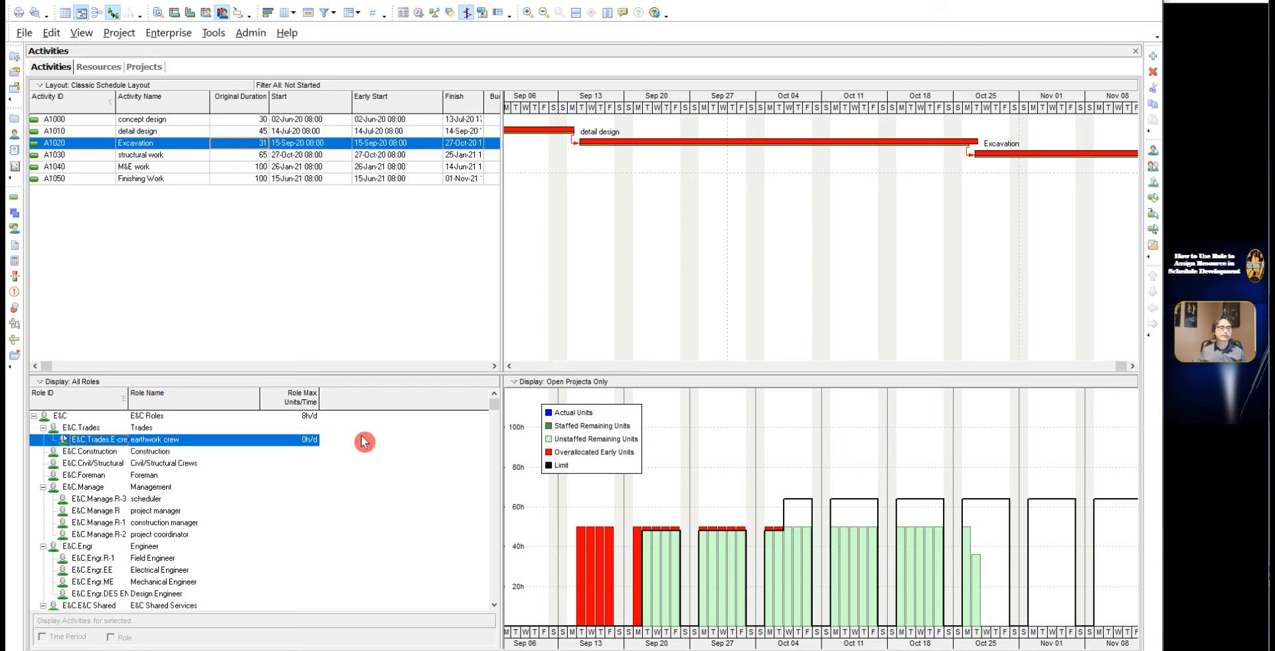
left_click(85, 383)
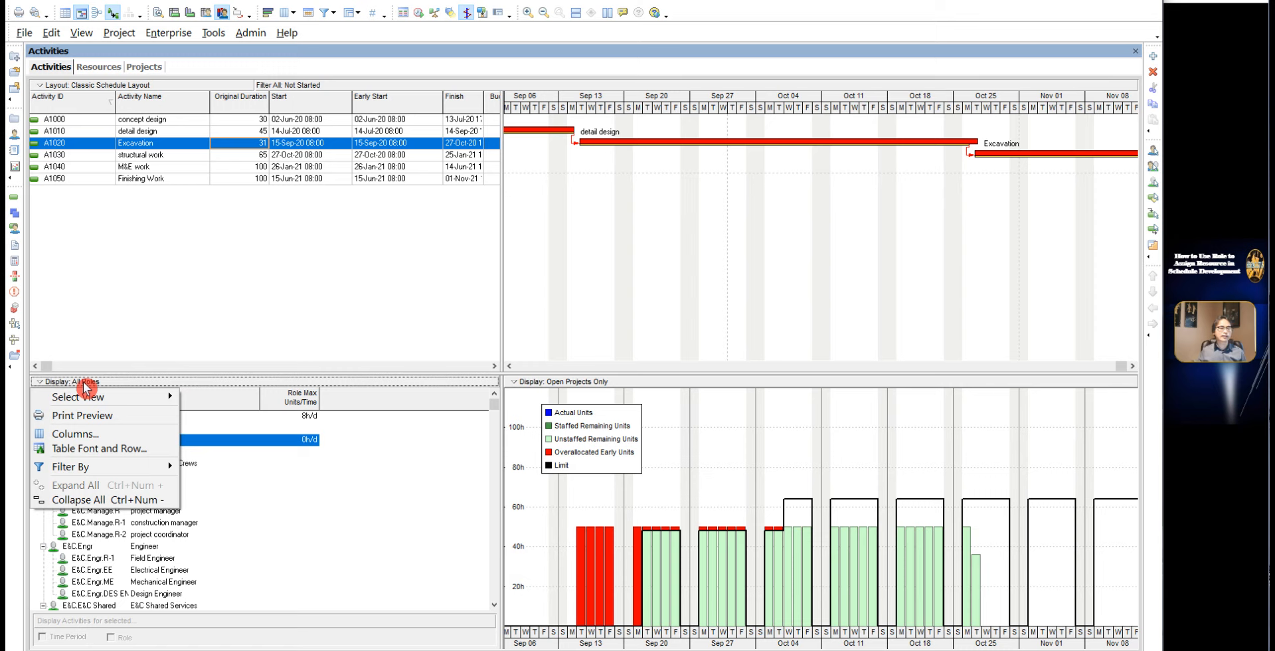
mouse_move(87, 469)
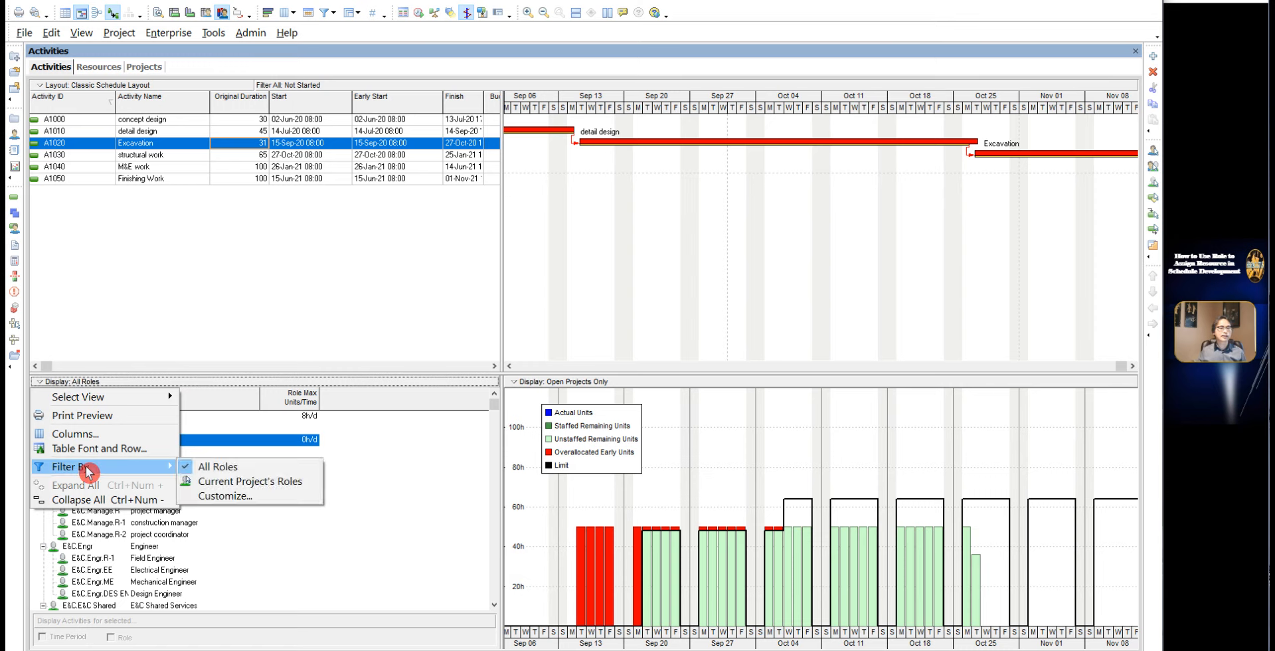
left_click(233, 484)
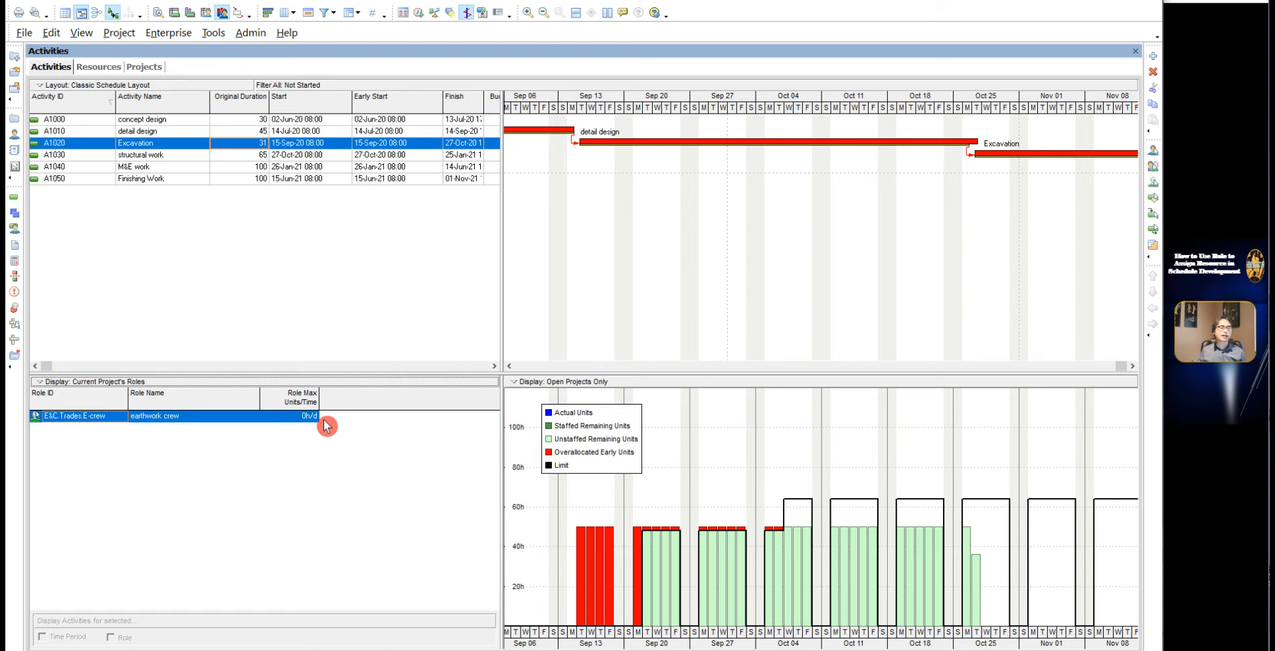
Step: Apply the Week/Day 1 date interval to the timescale and close the Timescale settings
left_click(81, 34)
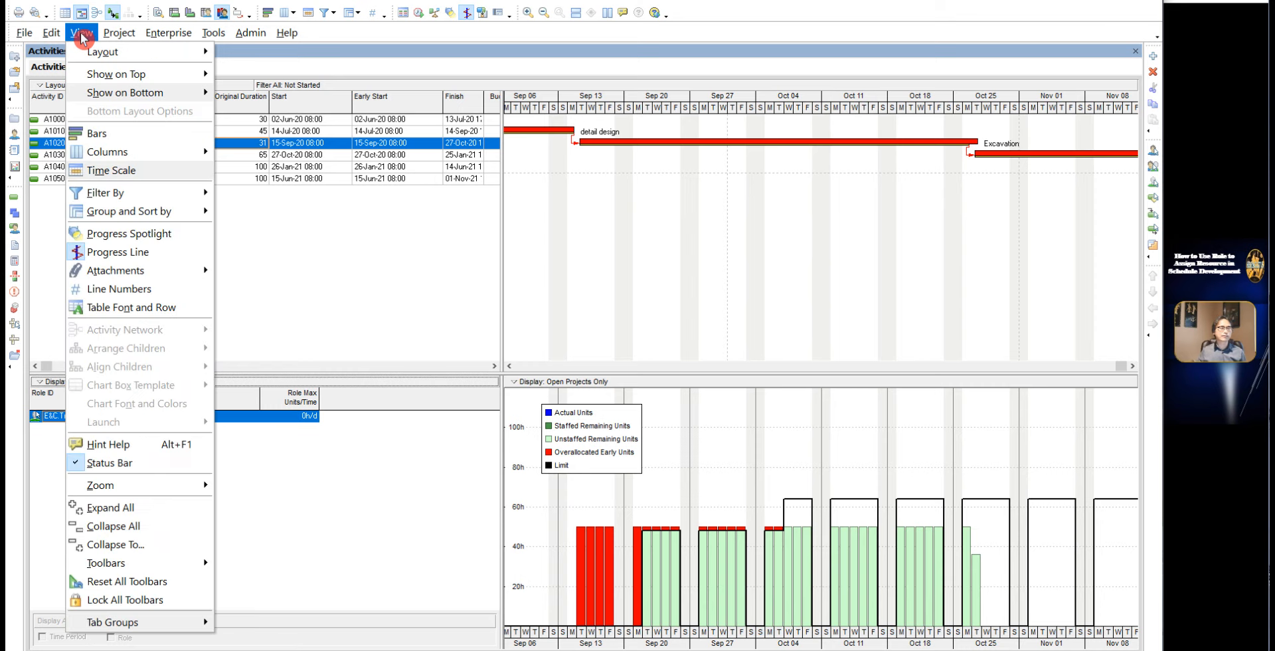
left_click(136, 172)
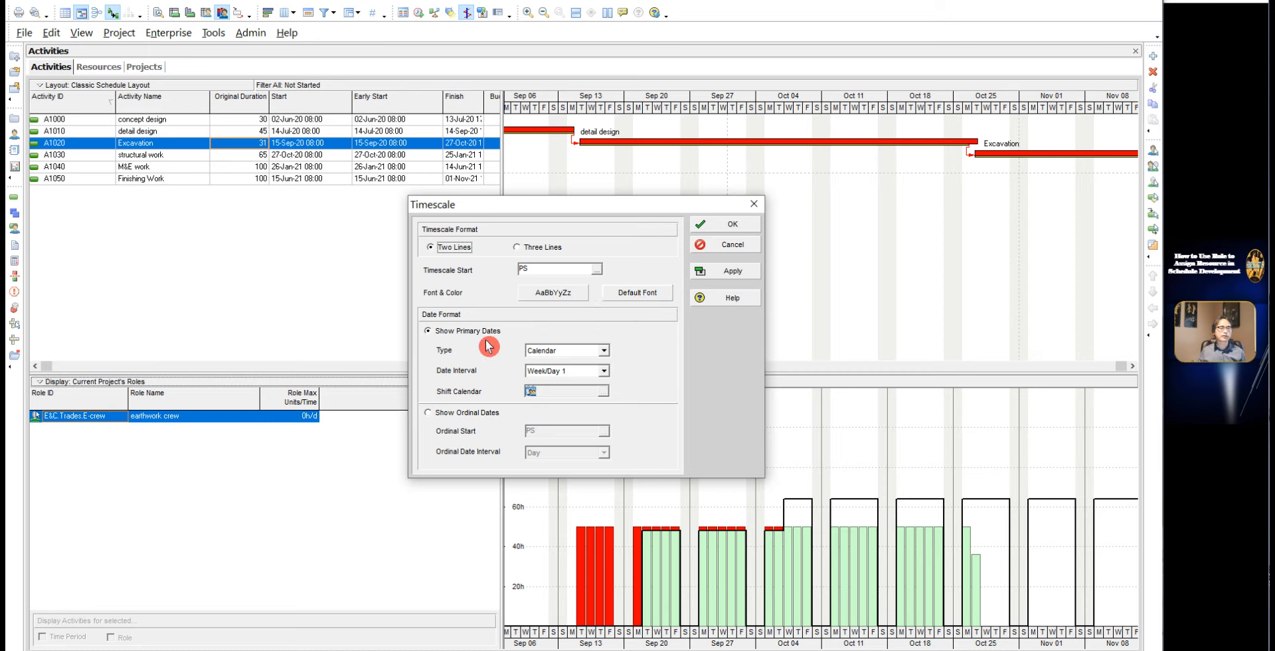
left_click(604, 370)
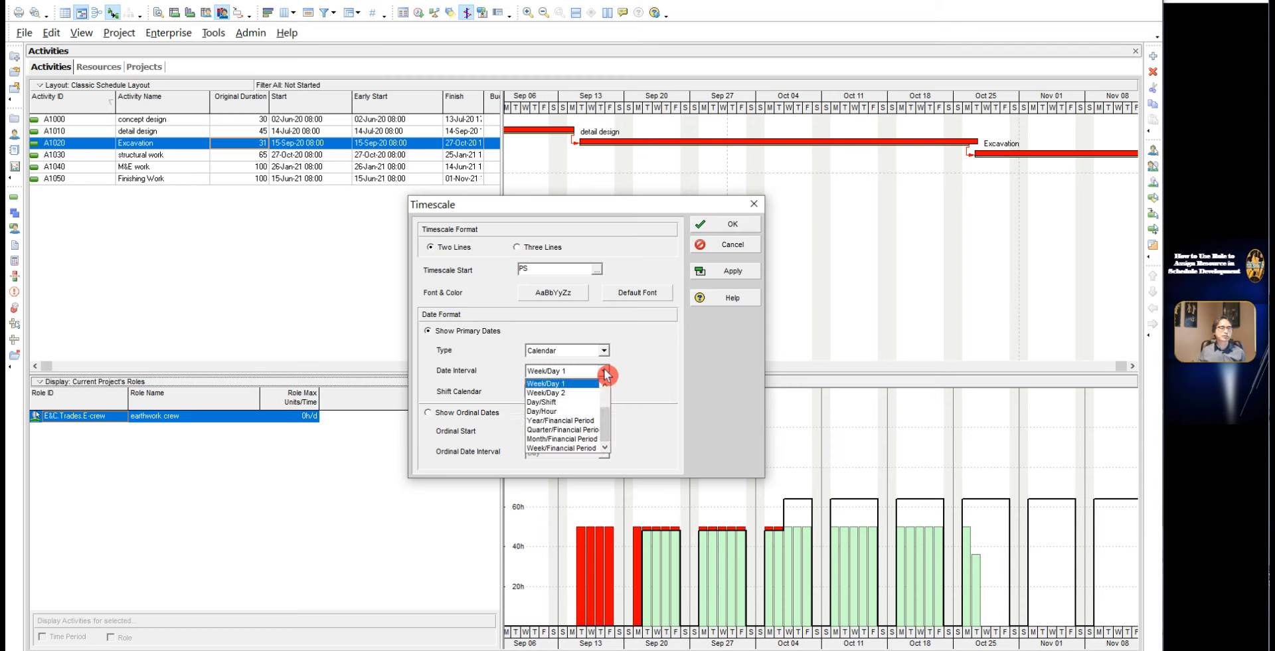
left_click(588, 384)
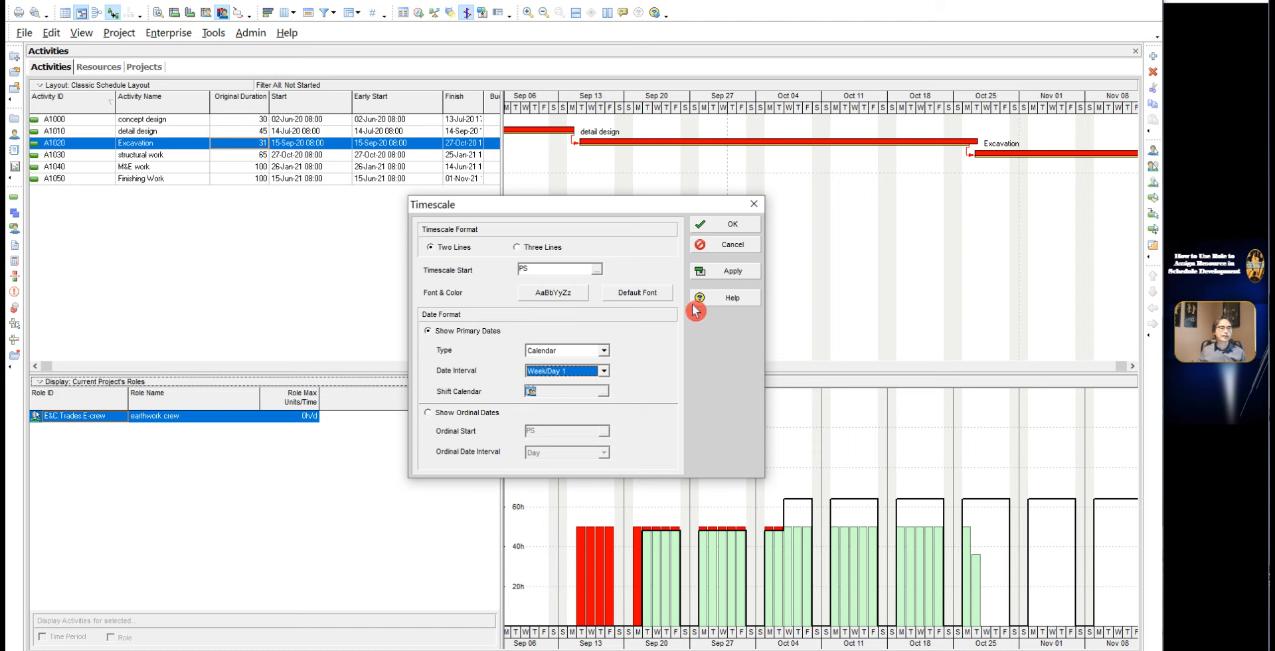
left_click(711, 274)
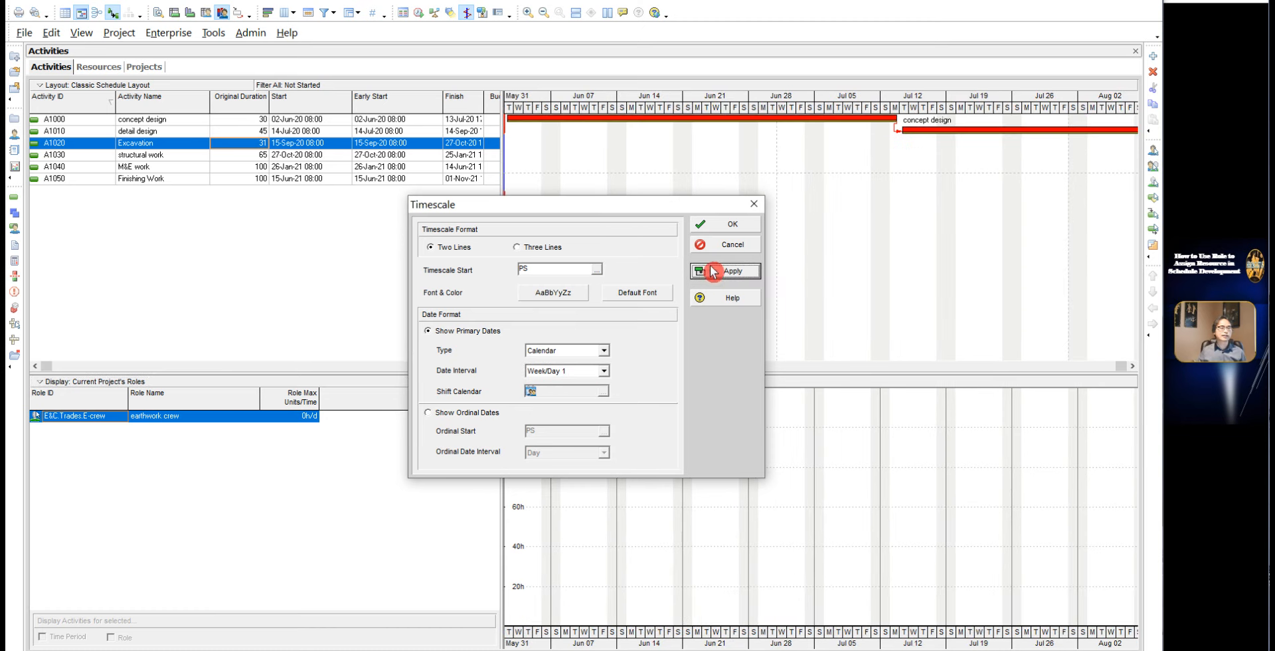
left_click(718, 230)
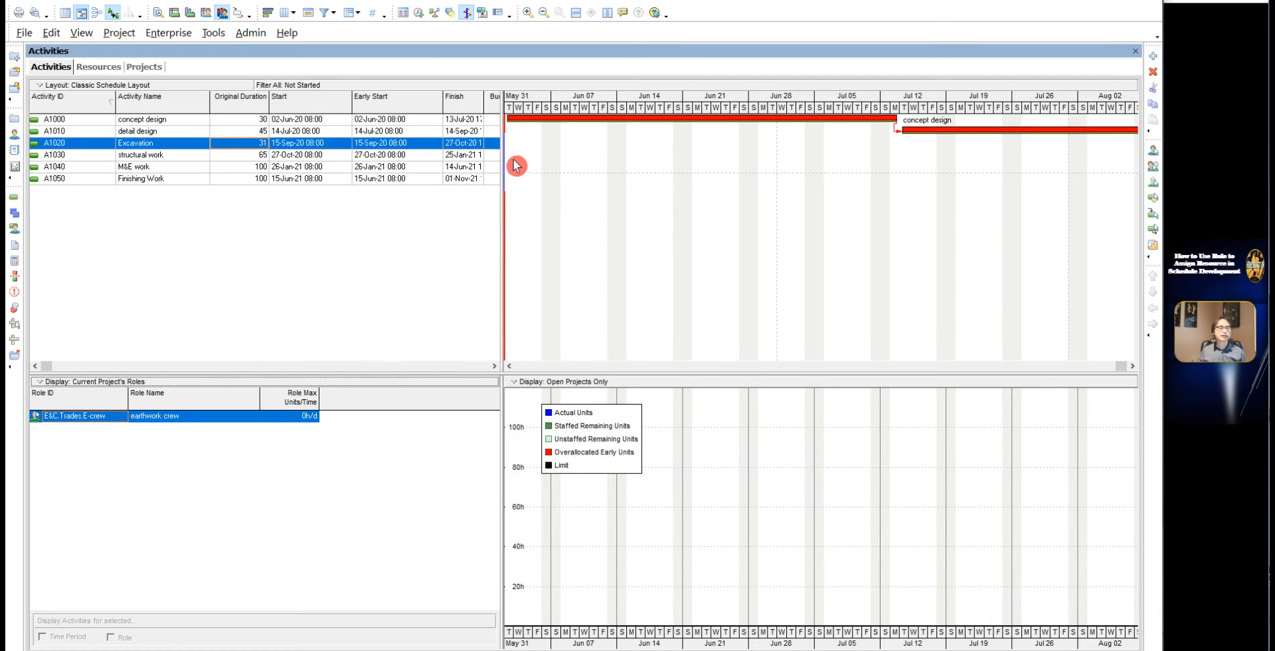
Step: Examine the earthwork crew's overallocated and unstaffed units against its limits across the Excavation activity's period
double_click(516, 146)
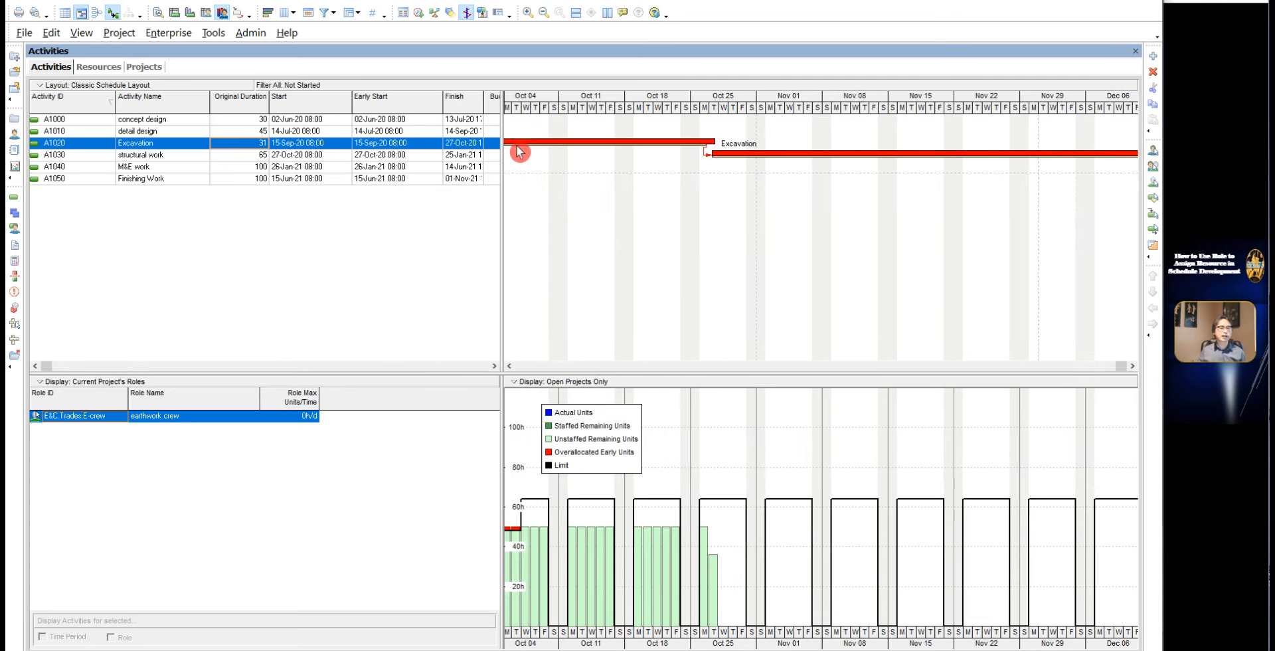
left_click_drag(582, 103, 832, 117)
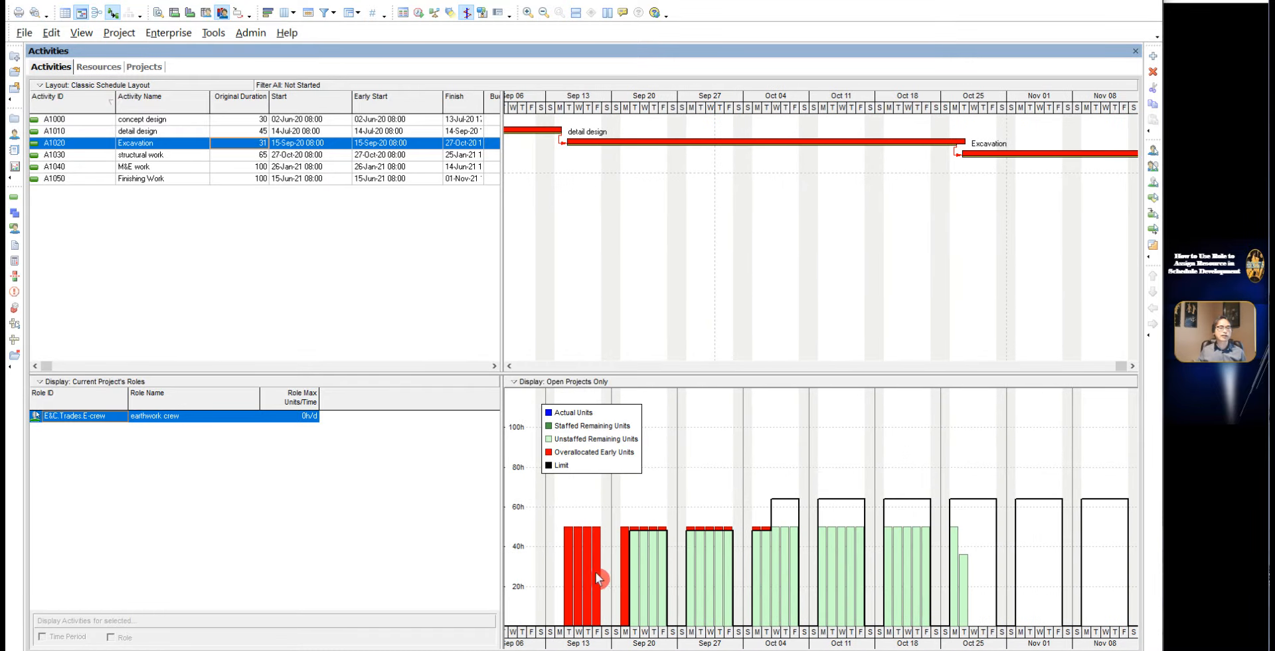
left_click(623, 568)
Step: Widen the activity table to expose the Budgeted Labor Units, Budgeted Total Cost and Duration Type columns, and select Excavation's total cost
left_click_drag(501, 152, 755, 154)
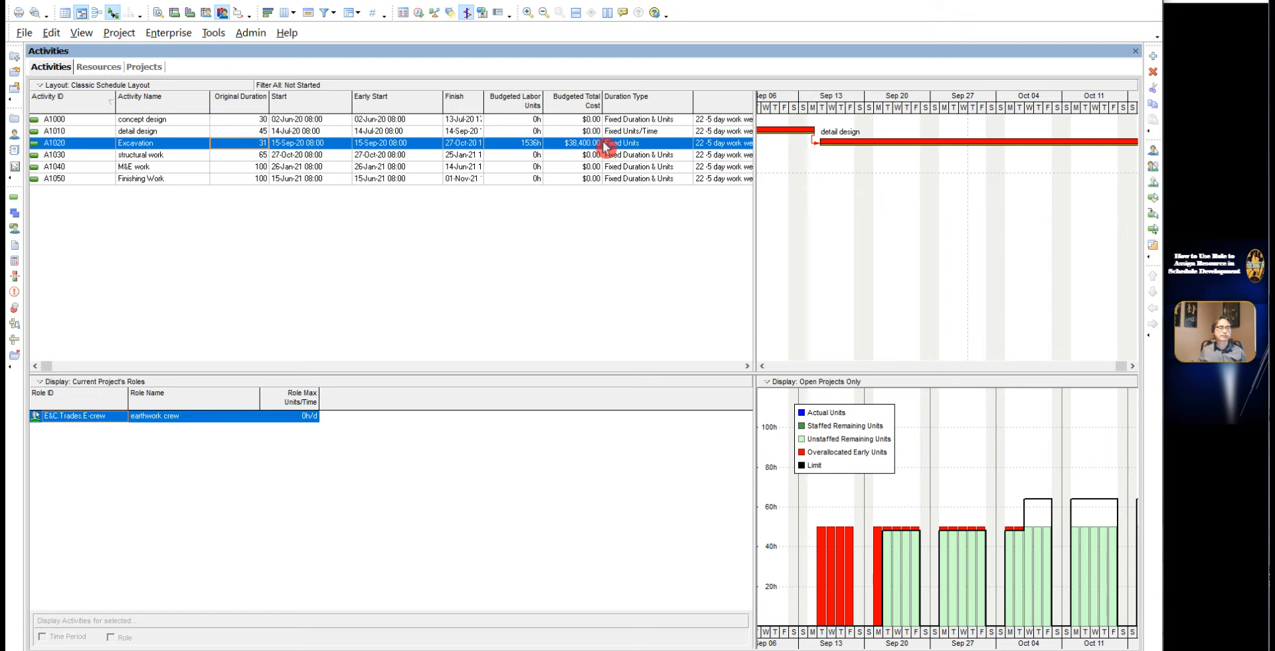
left_click(581, 154)
left_click(583, 146)
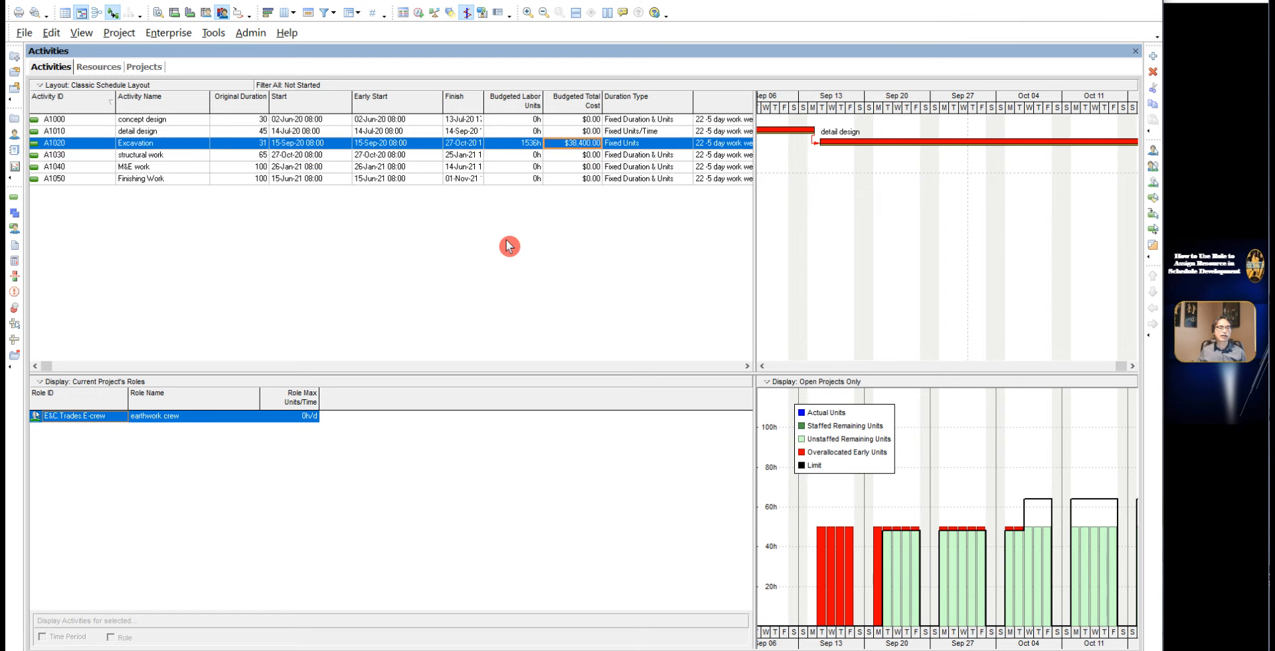
Step: Check the earthwork crew role's standard price per unit in the Roles dialog, and close the dialog
left_click(164, 40)
left_click(154, 38)
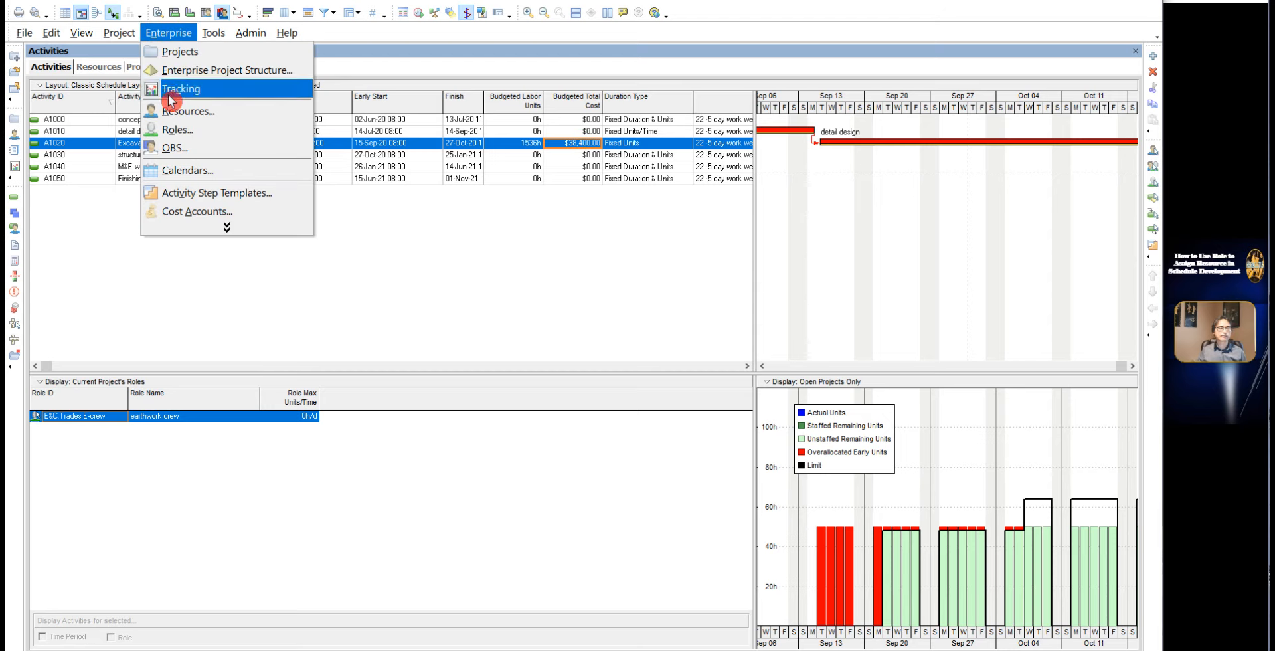
left_click(177, 128)
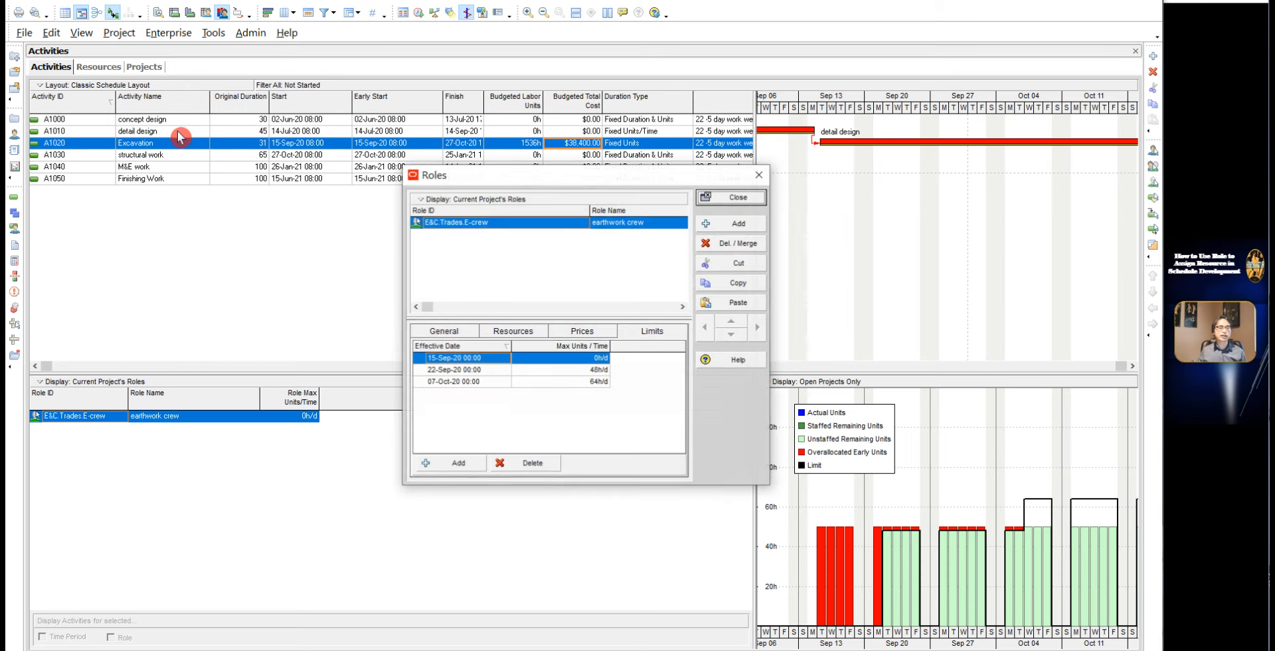
left_click(583, 332)
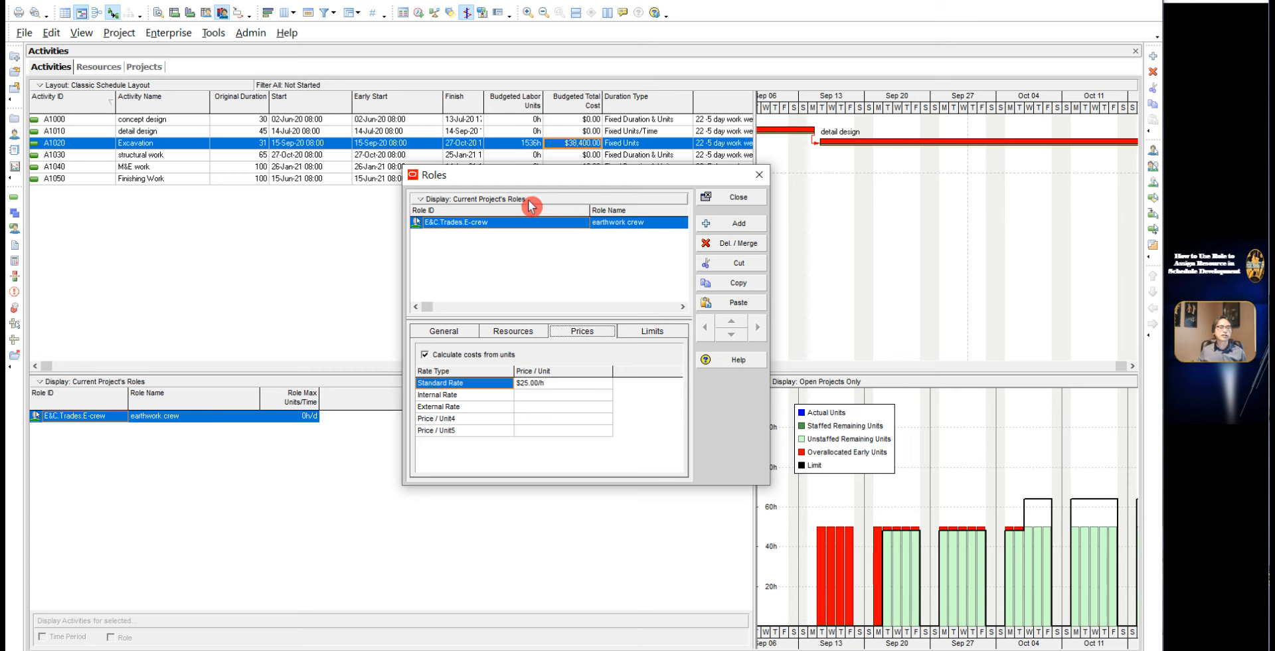
left_click_drag(526, 181, 546, 237)
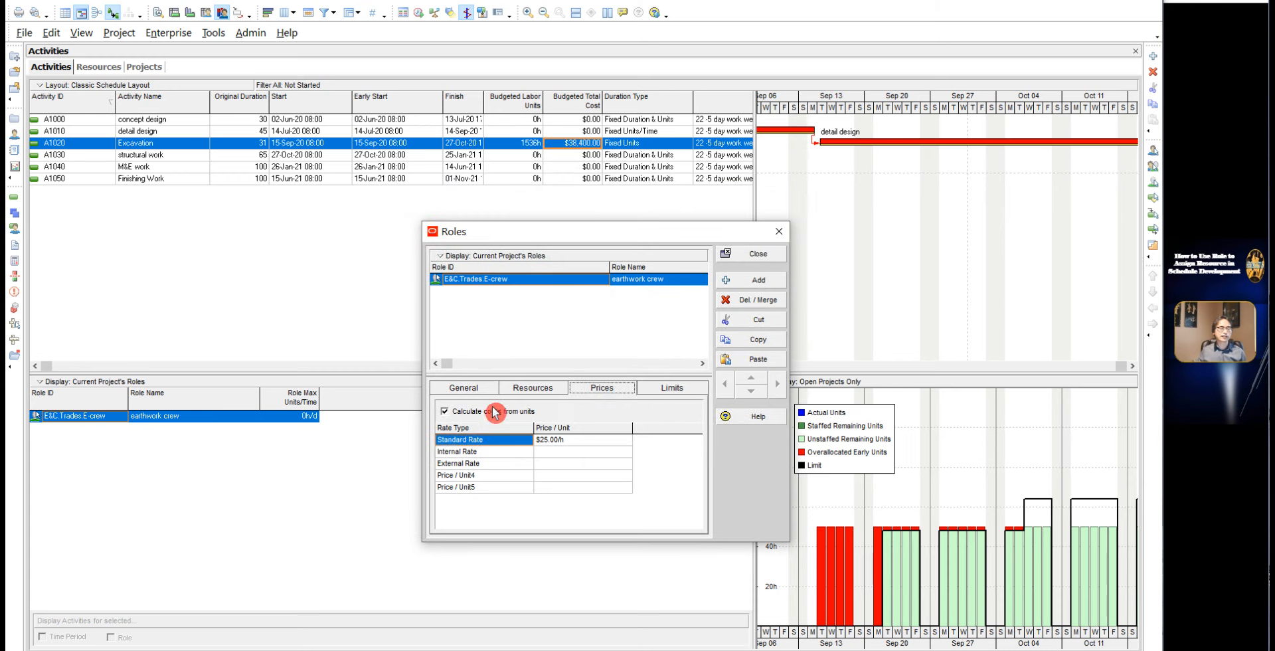
left_click(768, 257)
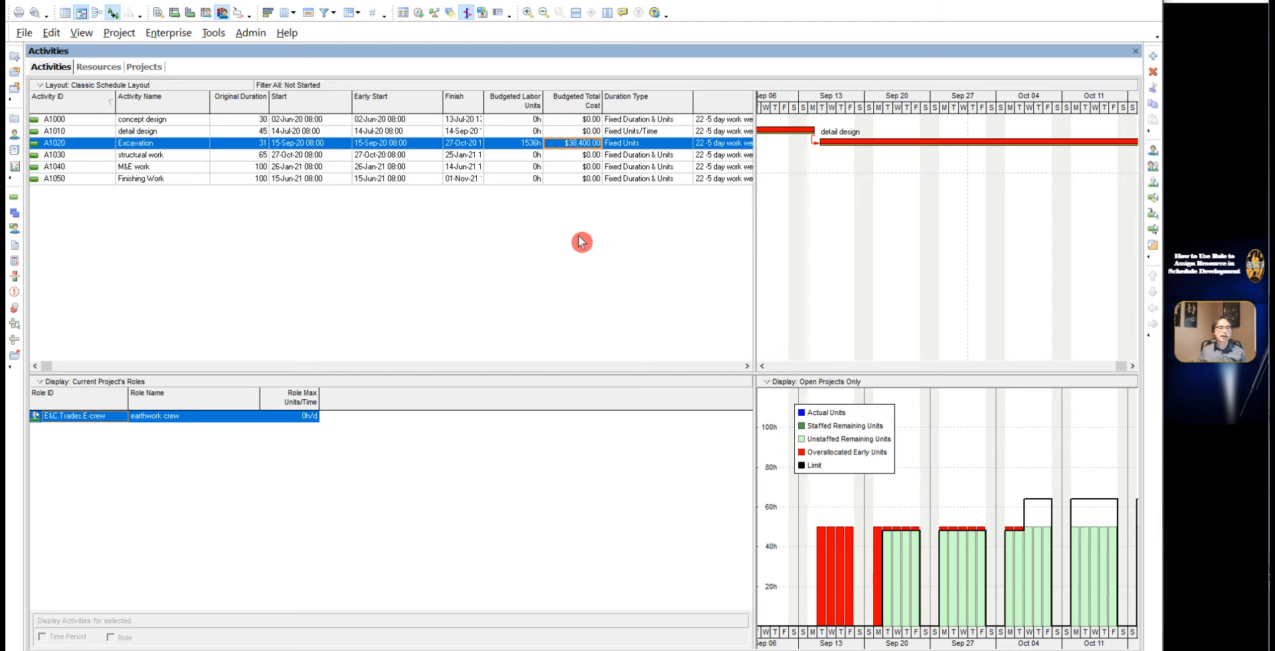
Step: Set the Budgeted Labor Units of the Excavation activity to 1600h
left_click(524, 145)
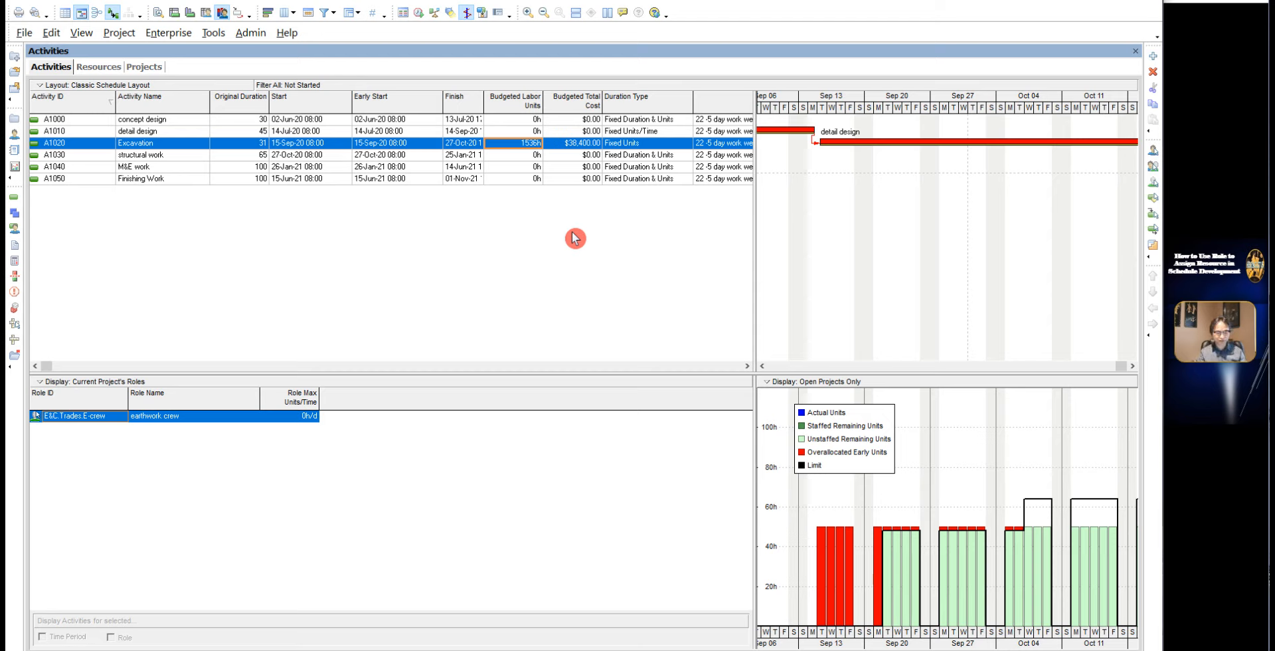
type("1600")
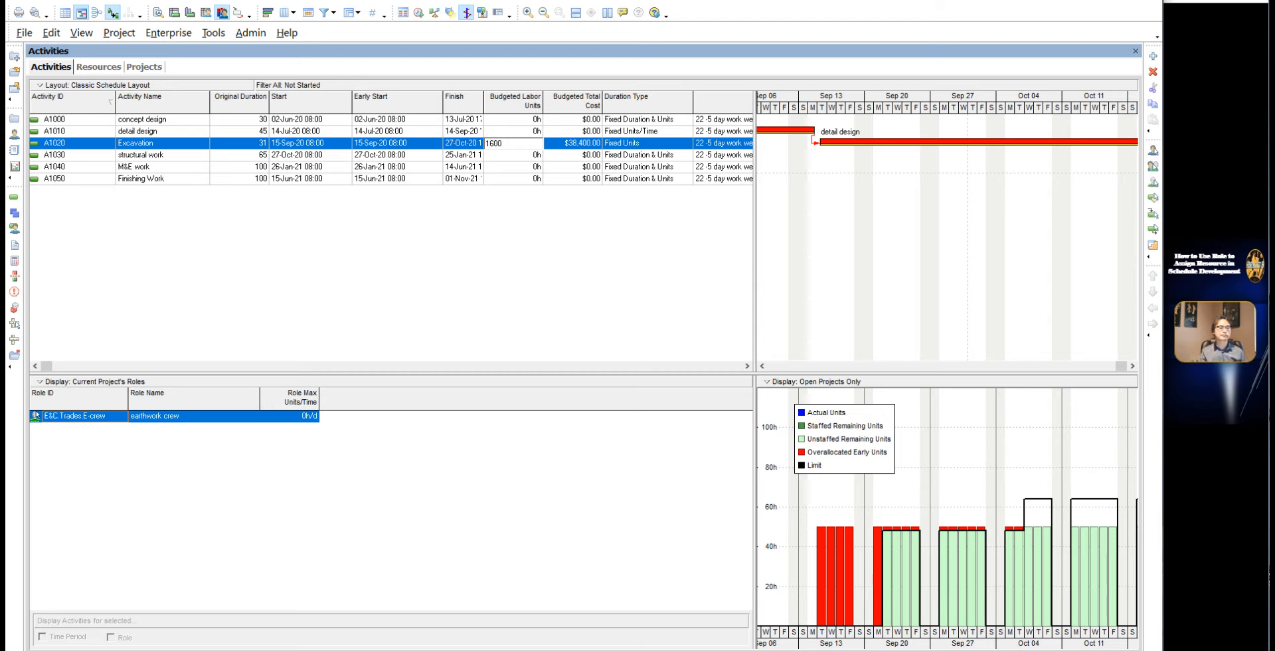
key("Return")
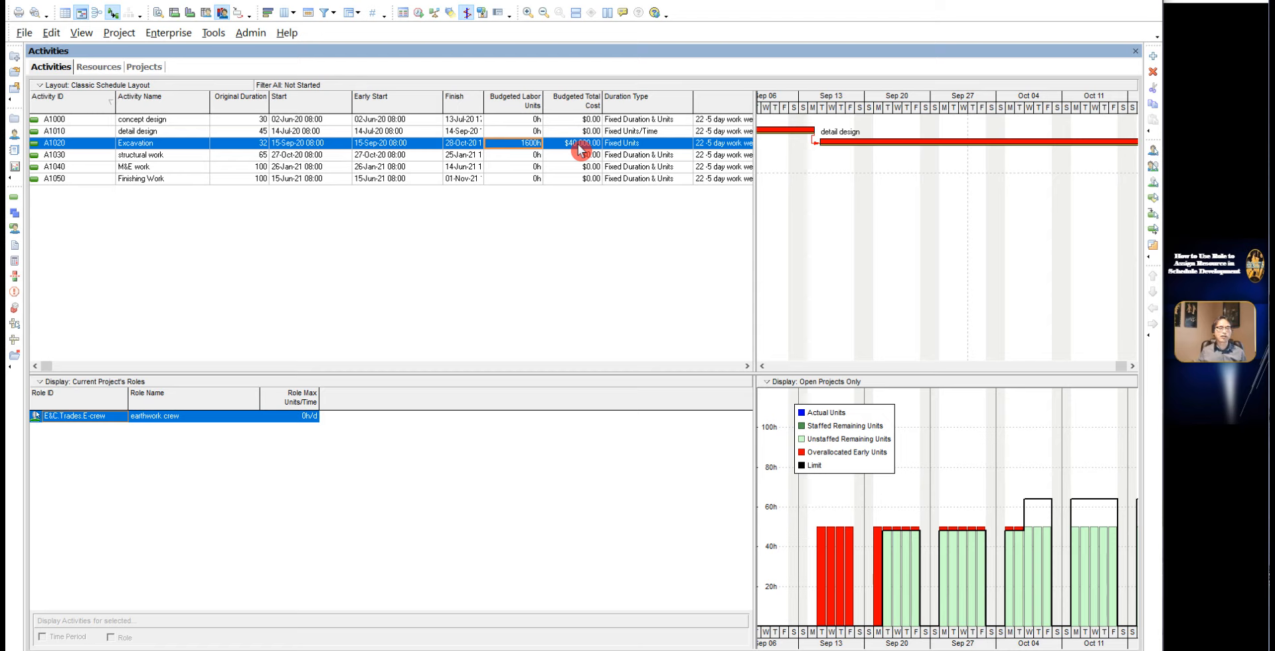
Step: Restore the Excavation activity's Budgeted Labor Units to 1536h
left_click(520, 152)
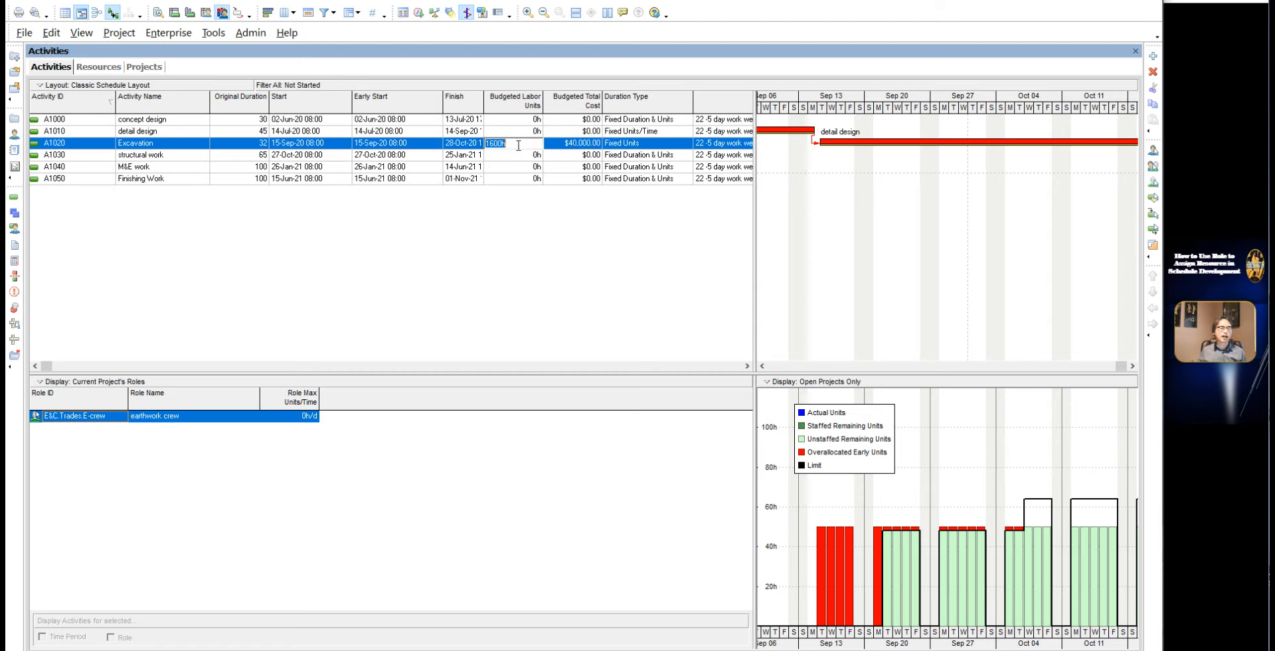
type("1536")
key("Return")
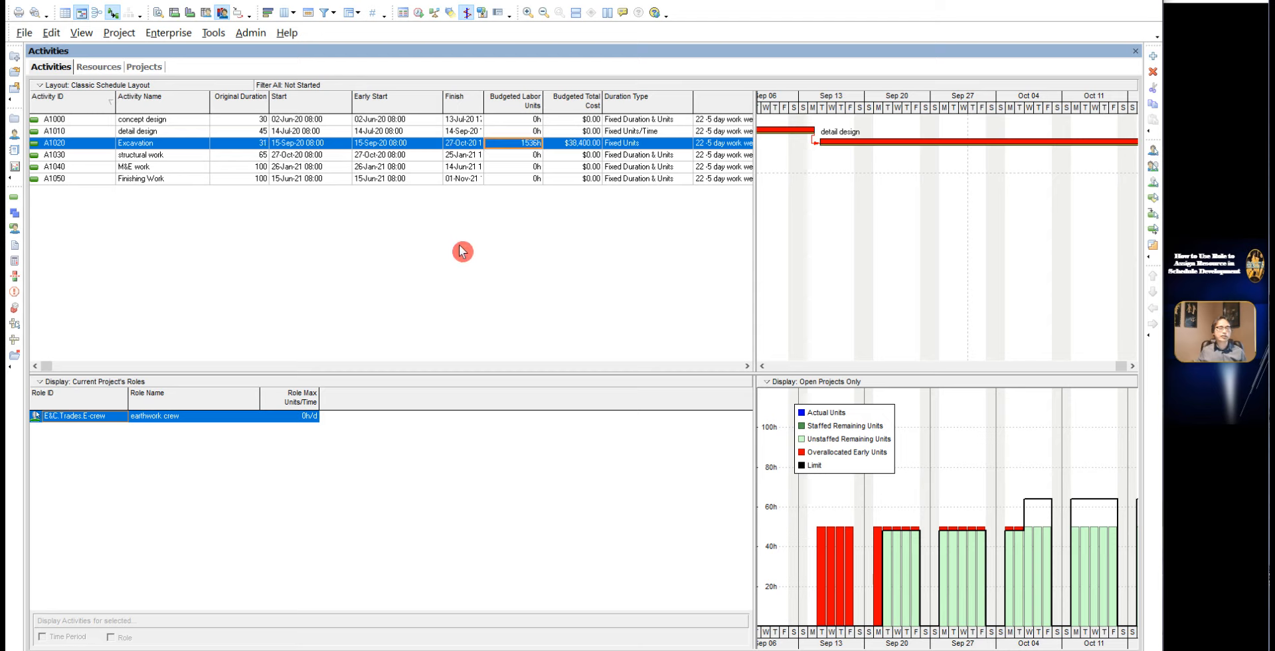